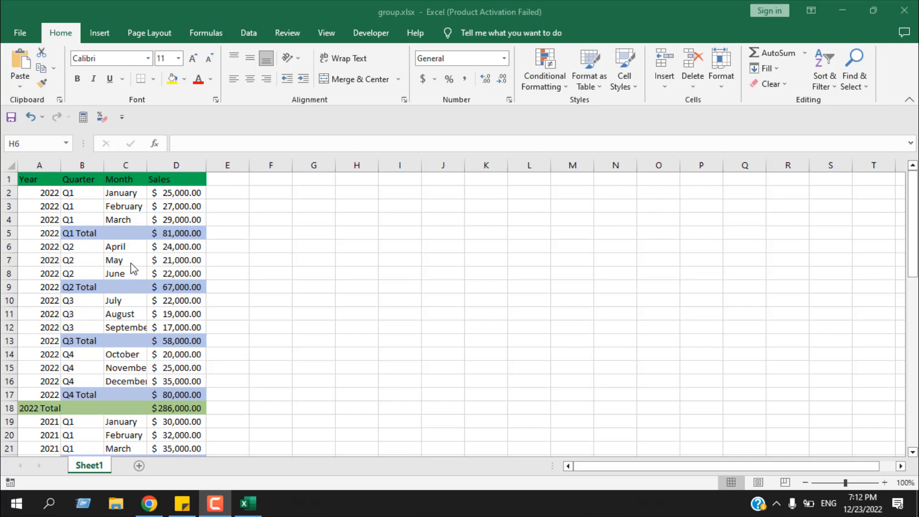
Scroll through the sales table to examine its yearly and quarterly total rows.
{"action": "scroll", "coordinate": [134, 269], "scroll_direction": "down", "scroll_amount": 4}
{"action": "scroll", "coordinate": [133, 269], "scroll_direction": "up", "scroll_amount": 4}
{"action": "scroll", "coordinate": [133, 269], "scroll_direction": "down", "scroll_amount": 5}
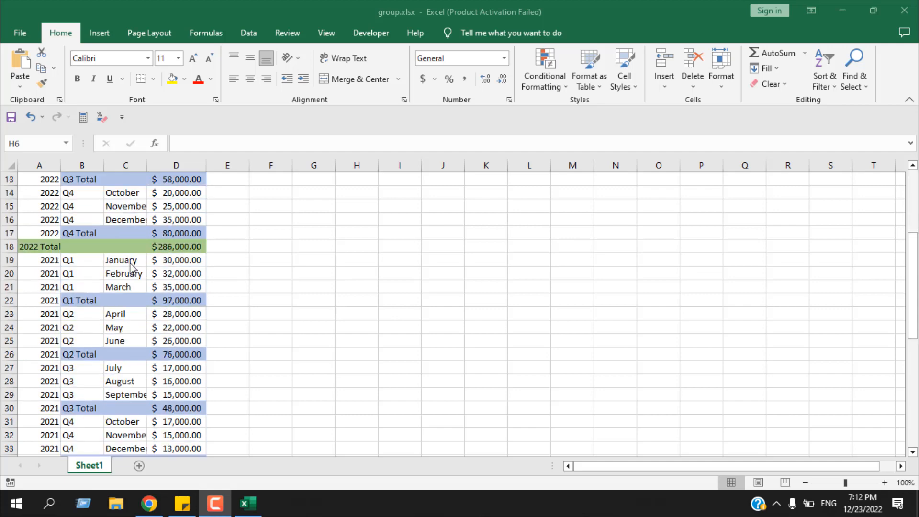
{"action": "scroll", "coordinate": [130, 262], "scroll_direction": "down", "scroll_amount": 6}
{"action": "scroll", "coordinate": [88, 220], "scroll_direction": "up", "scroll_amount": 11}
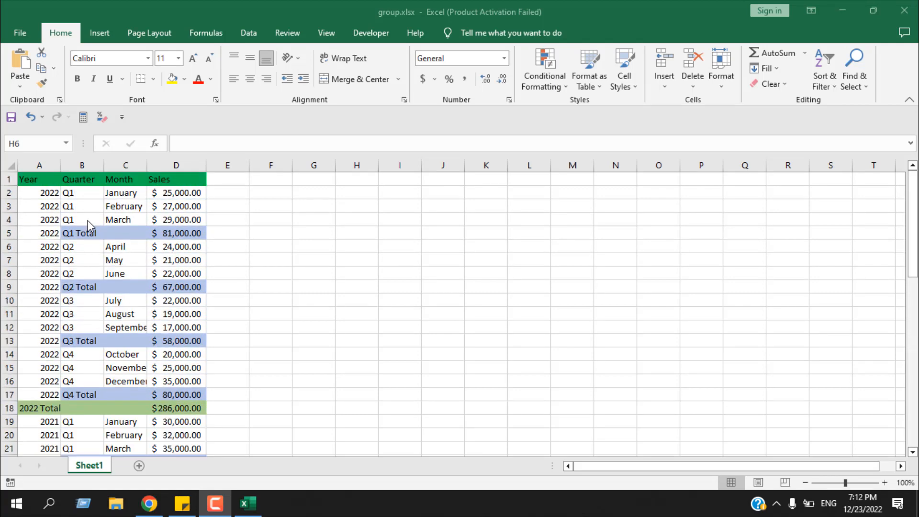
{"action": "scroll", "coordinate": [87, 220], "scroll_direction": "down", "scroll_amount": 13}
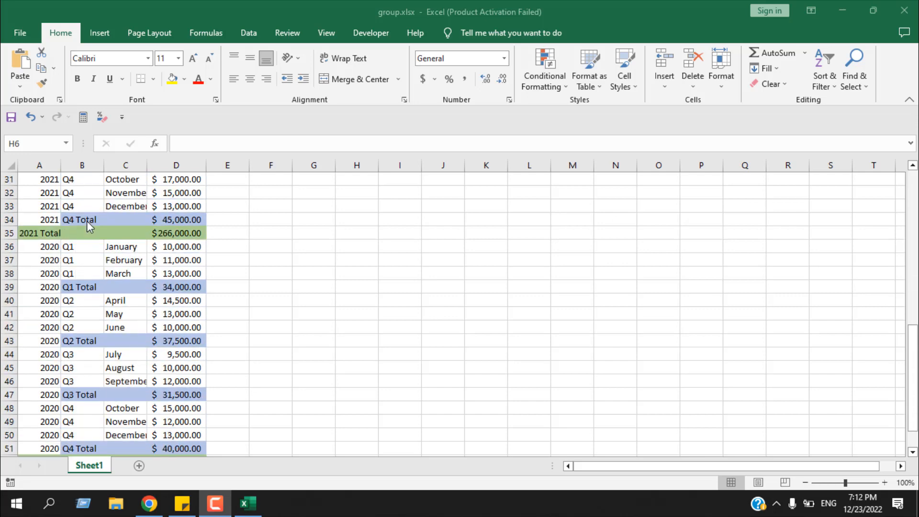
{"action": "scroll", "coordinate": [88, 222], "scroll_direction": "up", "scroll_amount": 13}
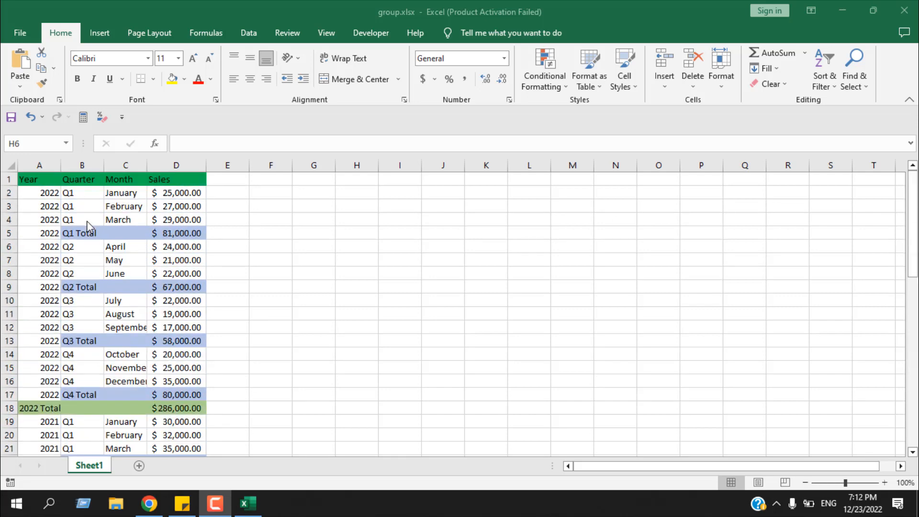
{"action": "left_click", "coordinate": [74, 193]}
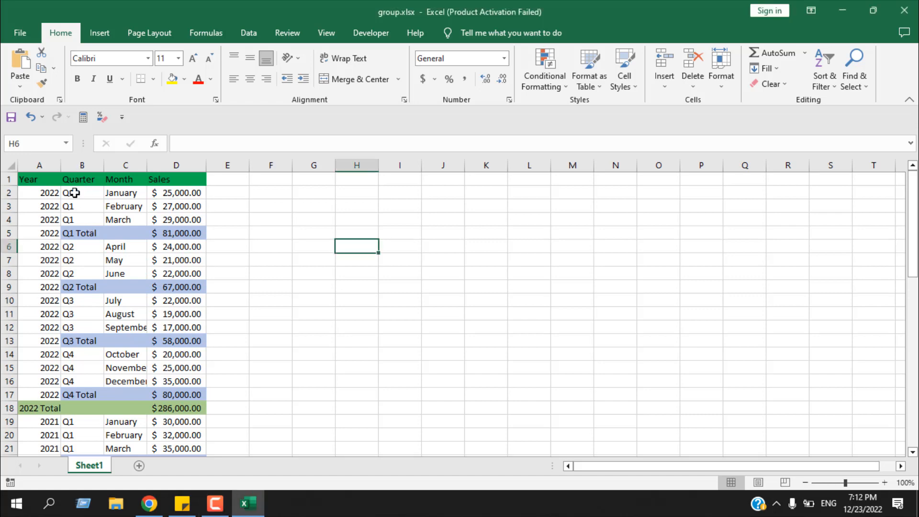
{"action": "left_click_drag", "start_coordinate": [74, 193], "coordinate": [164, 221]}
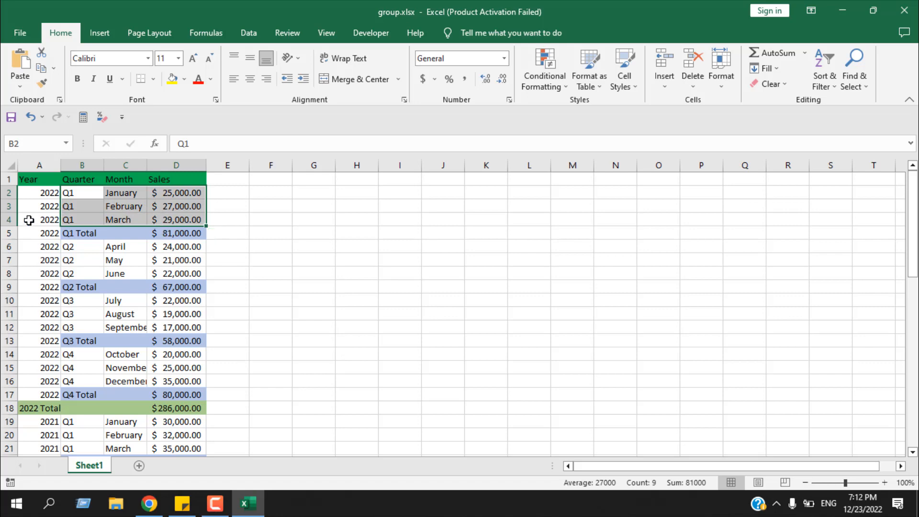
{"action": "left_click", "coordinate": [301, 273]}
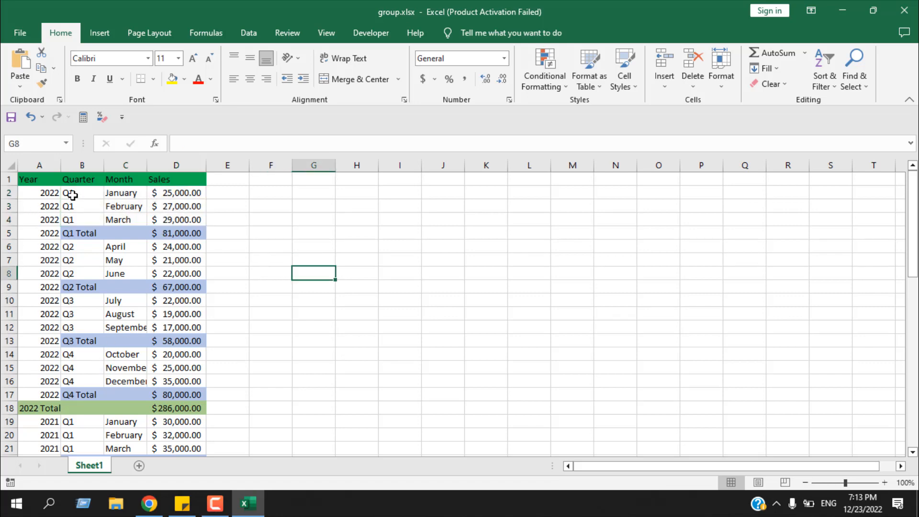
{"action": "left_click_drag", "start_coordinate": [72, 195], "coordinate": [181, 224]}
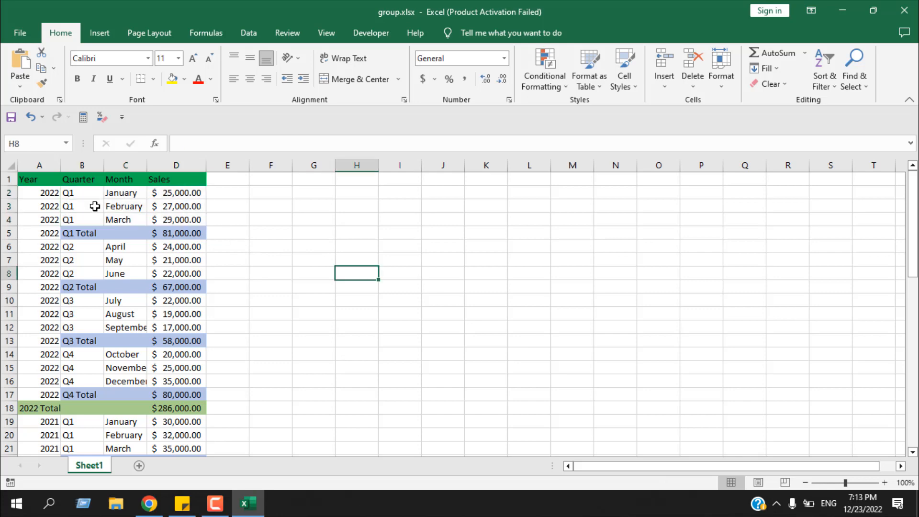
Select the 2022 Q1 monthly rows (B2:D4) and group them by rows.
{"action": "left_click_drag", "start_coordinate": [91, 193], "coordinate": [191, 217]}
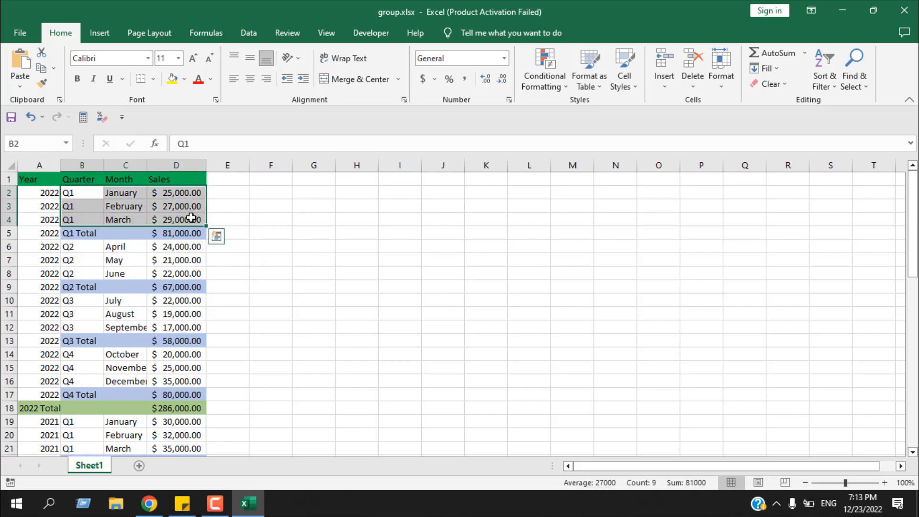
{"action": "left_click", "coordinate": [248, 34]}
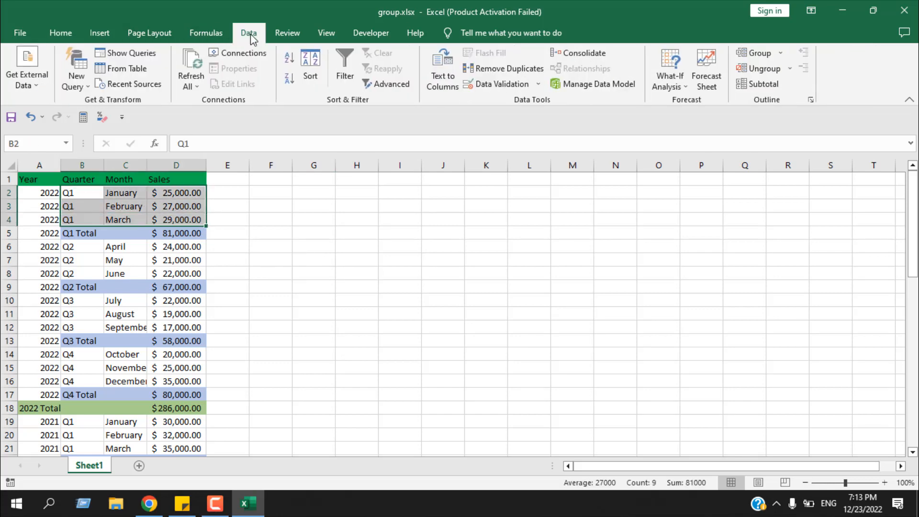
{"action": "left_click", "coordinate": [761, 53]}
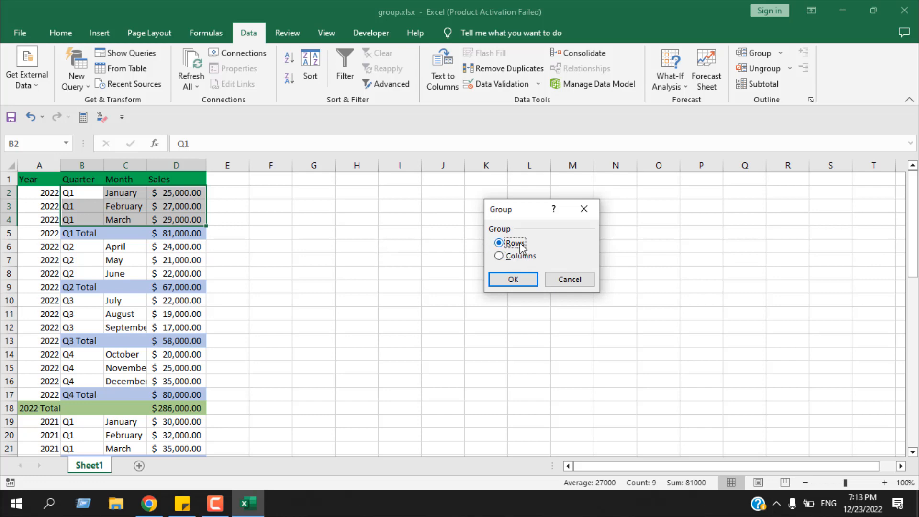
{"action": "left_click", "coordinate": [513, 280]}
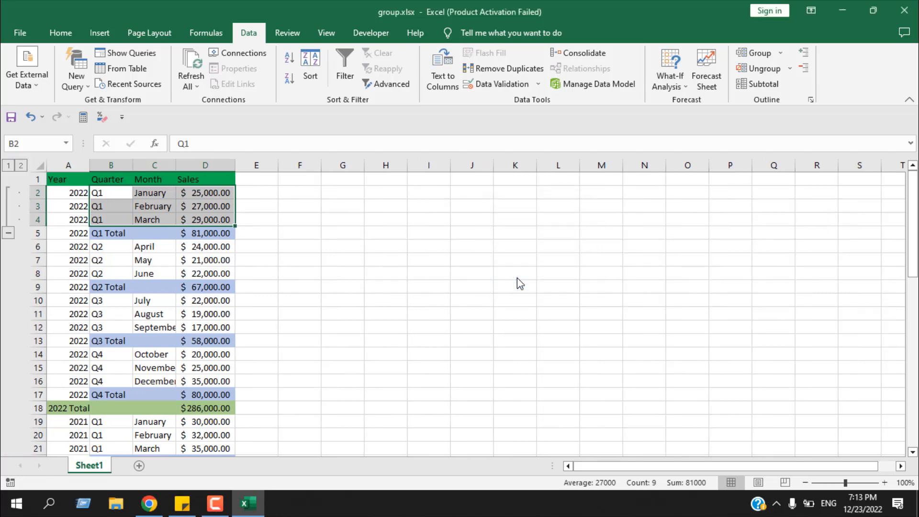
Collapse and expand the new Q1 row group twice to test it.
{"action": "left_click", "coordinate": [9, 235]}
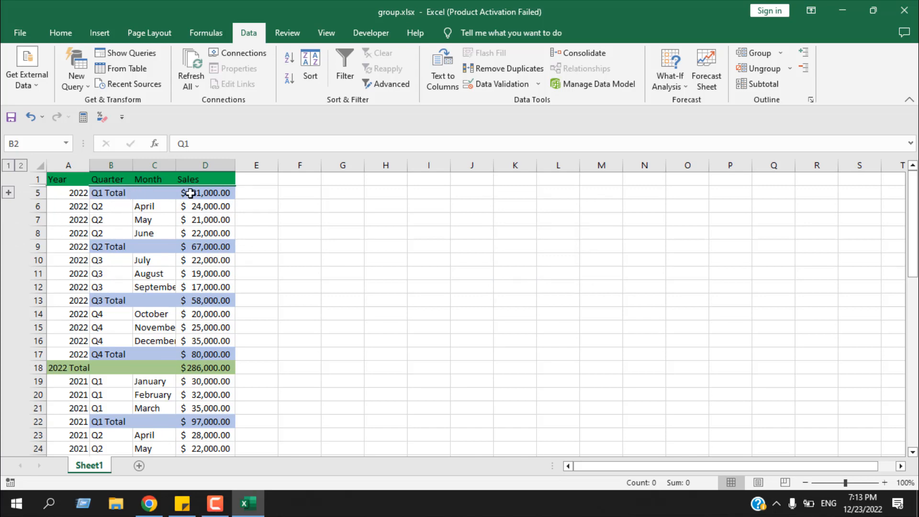
{"action": "left_click", "coordinate": [9, 193]}
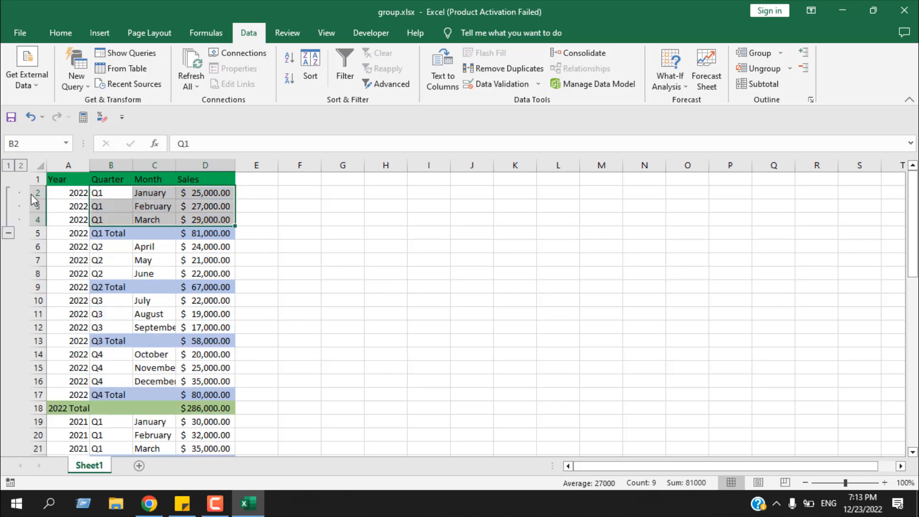
{"action": "left_click", "coordinate": [9, 233]}
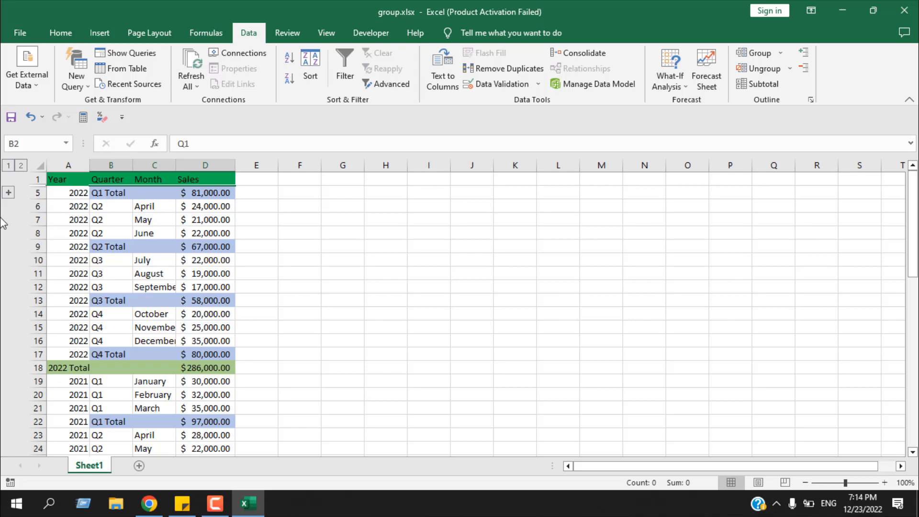
{"action": "left_click", "coordinate": [9, 194]}
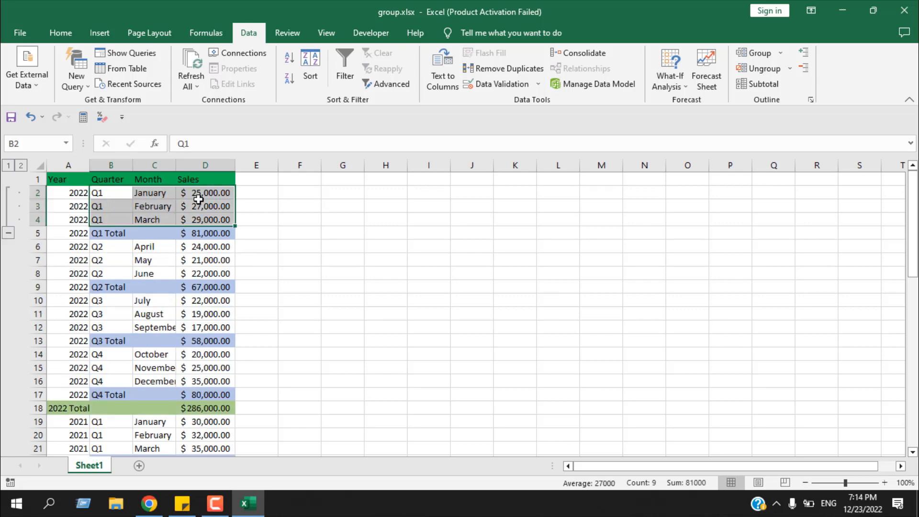
Select the 2022 Q2 monthly rows (B6:D8) and group them by rows.
{"action": "left_click_drag", "start_coordinate": [109, 247], "coordinate": [194, 277]}
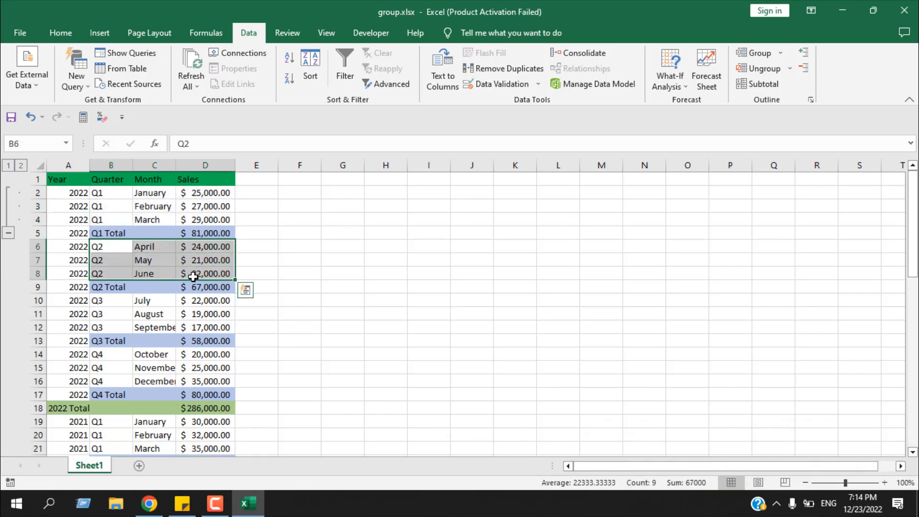
{"action": "left_click", "coordinate": [781, 54]}
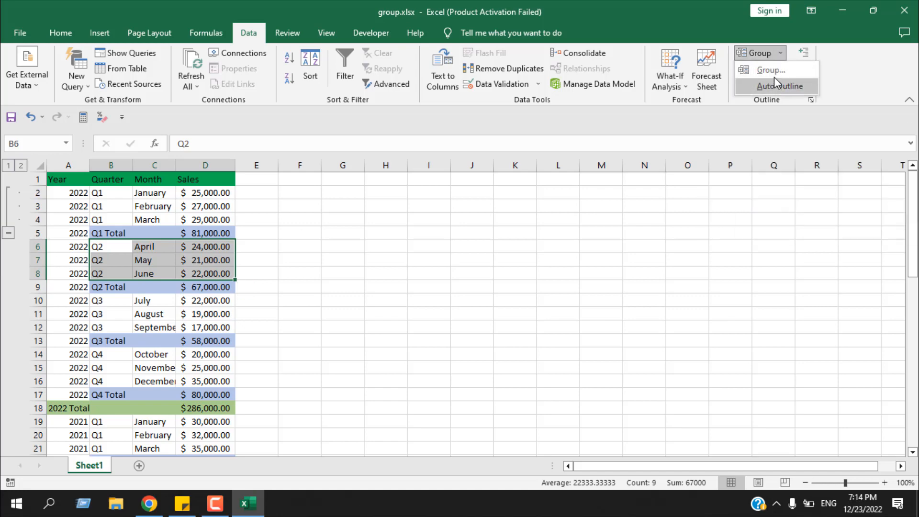
{"action": "left_click", "coordinate": [773, 72]}
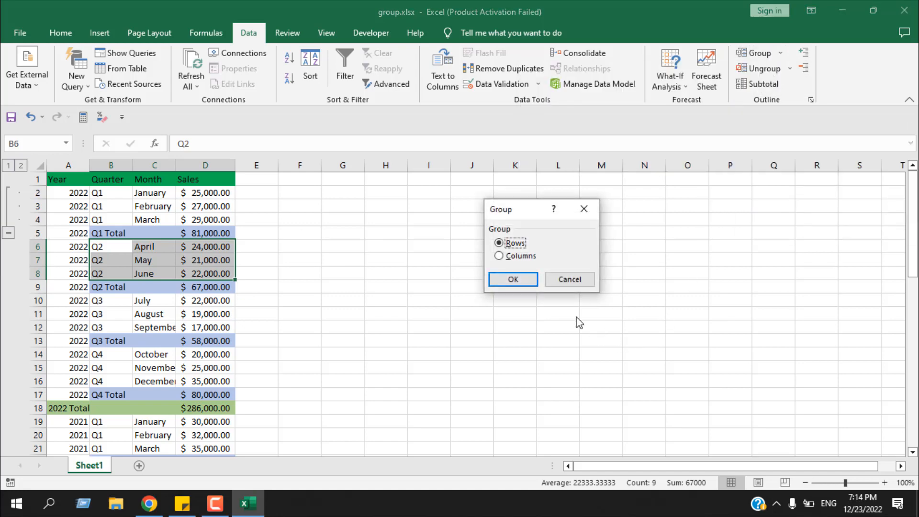
{"action": "left_click", "coordinate": [513, 283]}
Select the 2022 Q3 monthly rows (B10:D12) and group them by rows using the keyboard shortcut.
{"action": "left_click", "coordinate": [102, 301]}
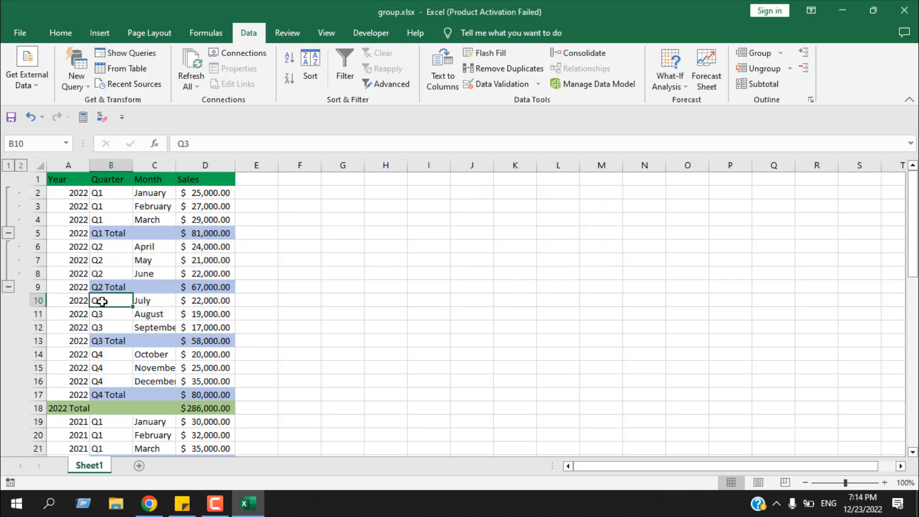
{"action": "left_click_drag", "start_coordinate": [102, 301], "coordinate": [196, 330]}
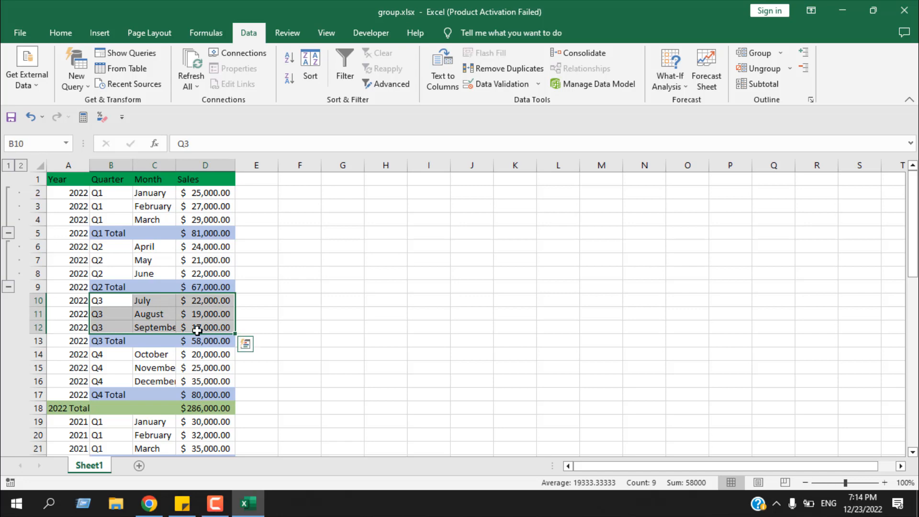
{"action": "key", "text": "alt+shift+Right"}
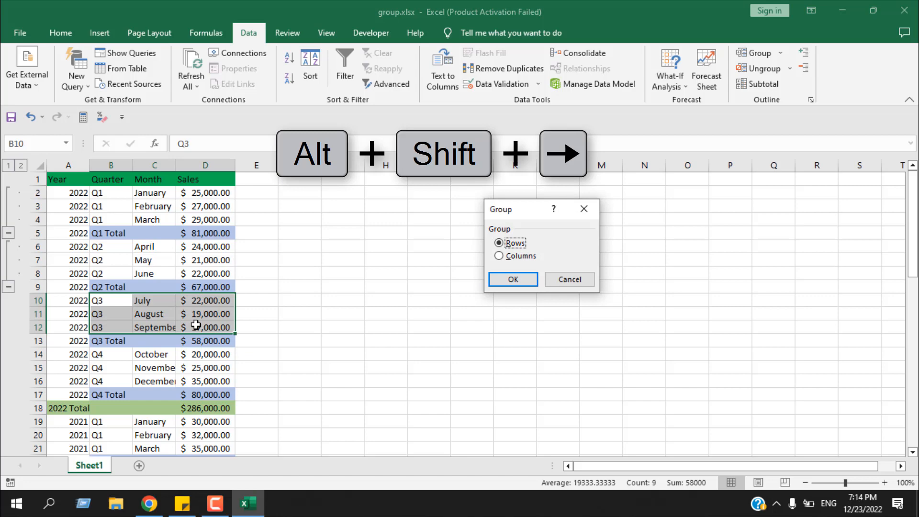
{"action": "key", "text": "Return"}
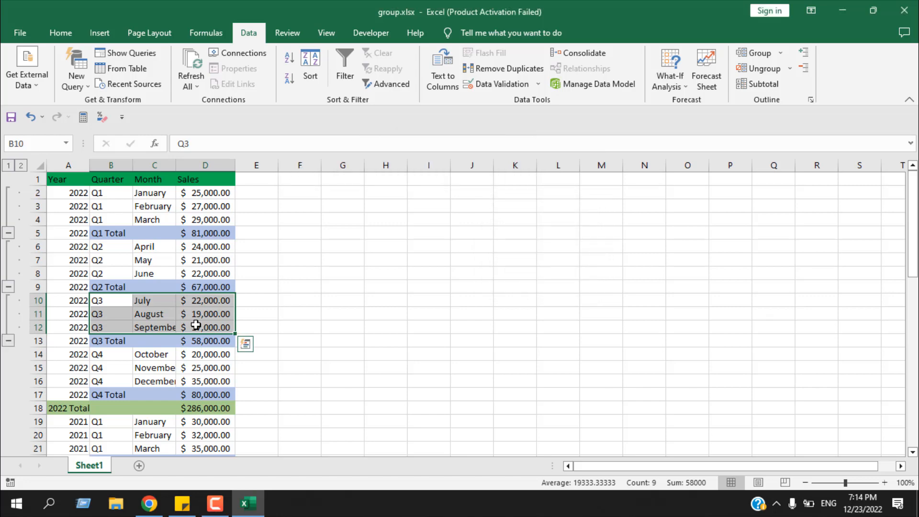
Select the 2022 Q4 monthly rows (B14:D16) and group them by rows.
{"action": "left_click", "coordinate": [111, 355]}
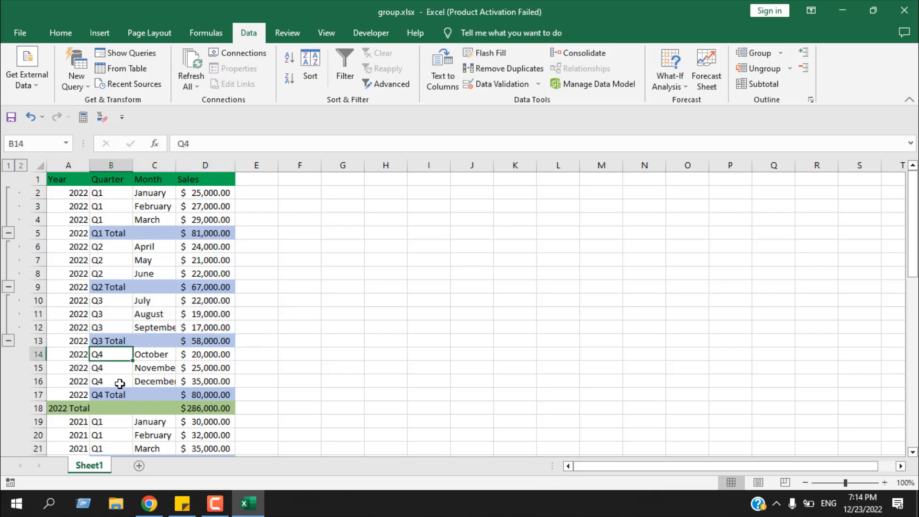
{"action": "key", "text": "shift+Right"}
{"action": "key", "text": "shift+Right"}
{"action": "key", "text": "shift+Down"}
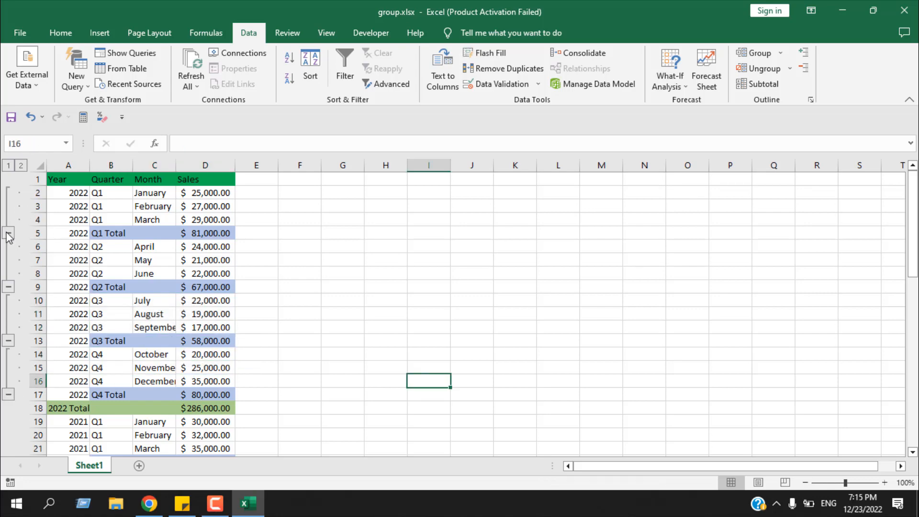
Collapse all four 2022 quarterly row groups to show only the quarter totals.
{"action": "left_click", "coordinate": [9, 233]}
{"action": "left_click", "coordinate": [8, 246]}
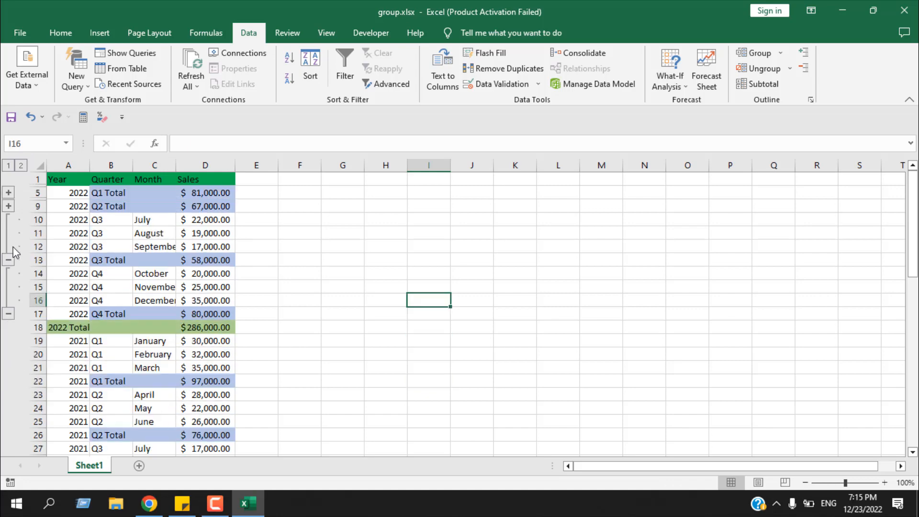
{"action": "left_click", "coordinate": [9, 260]}
{"action": "left_click", "coordinate": [8, 274]}
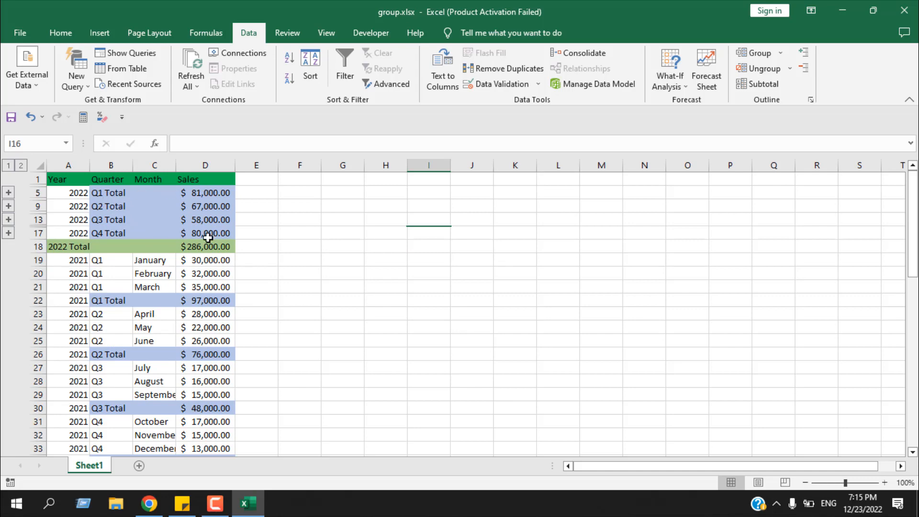
Select the 2022 quarter total rows (A5:D17) and group them by rows into a year-level group.
{"action": "left_click", "coordinate": [57, 248]}
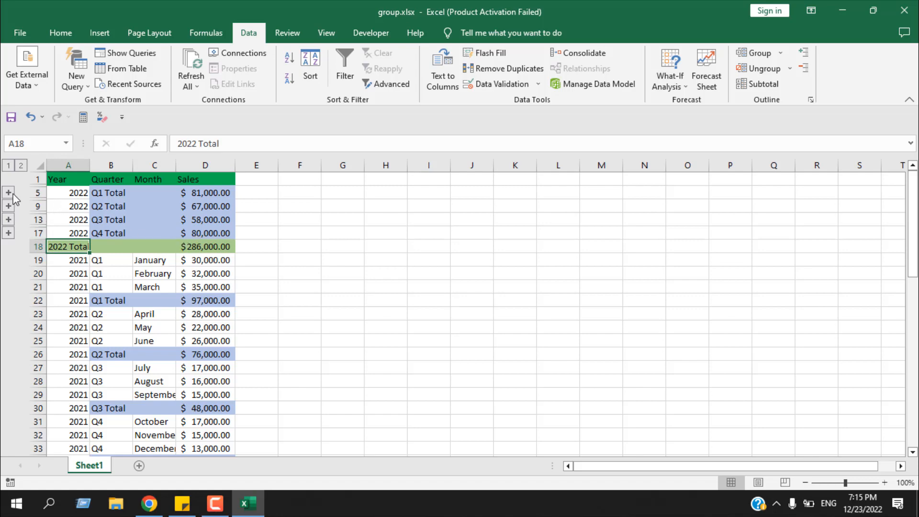
{"action": "left_click_drag", "start_coordinate": [215, 235], "coordinate": [68, 197]}
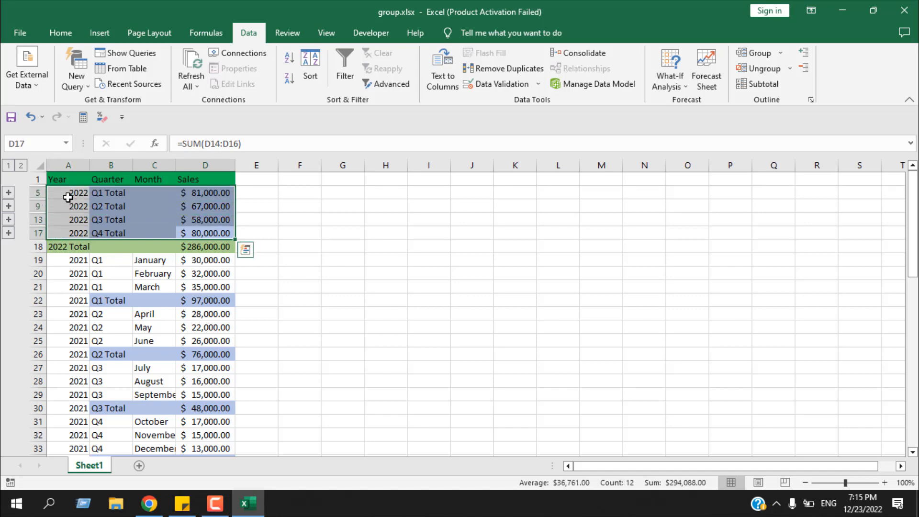
{"action": "left_click", "coordinate": [757, 53]}
{"action": "left_click", "coordinate": [512, 279]}
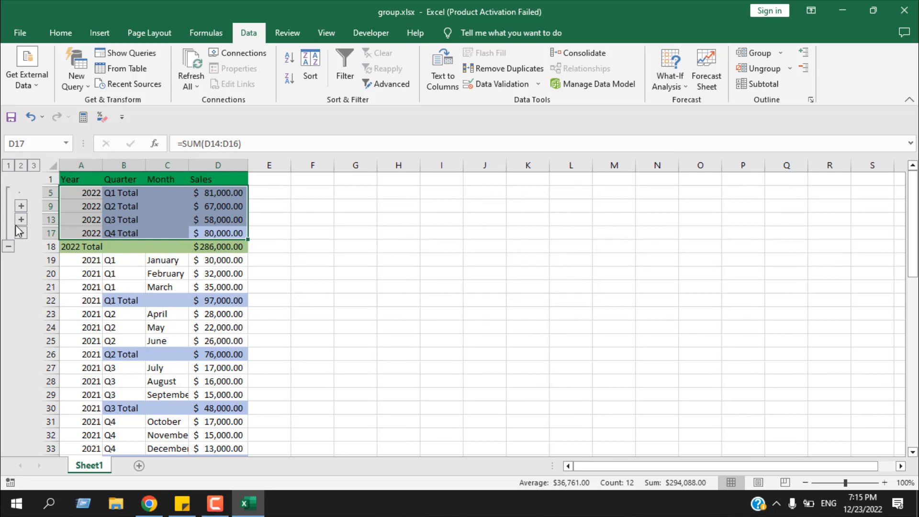
Expand all four 2022 quarterly groups inside the year-level group.
{"action": "left_click", "coordinate": [9, 200]}
{"action": "left_click", "coordinate": [9, 194]}
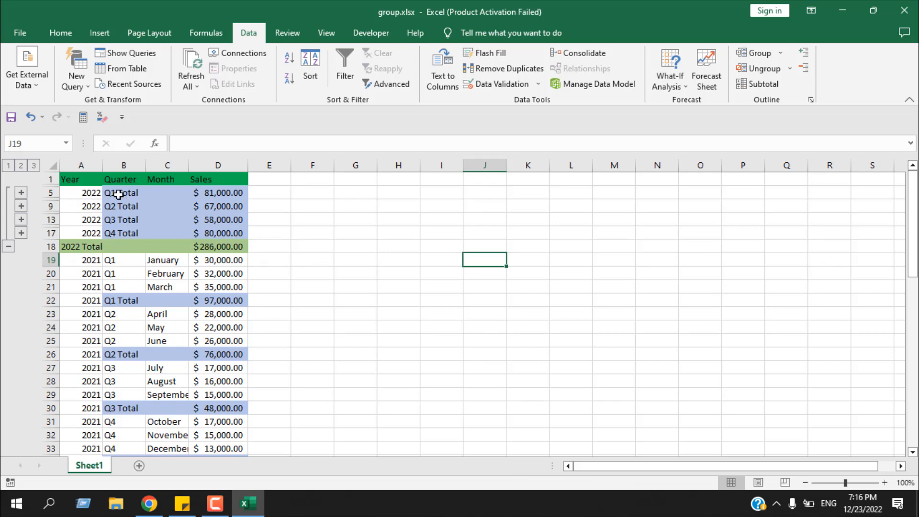
{"action": "left_click", "coordinate": [21, 192]}
{"action": "left_click", "coordinate": [21, 246]}
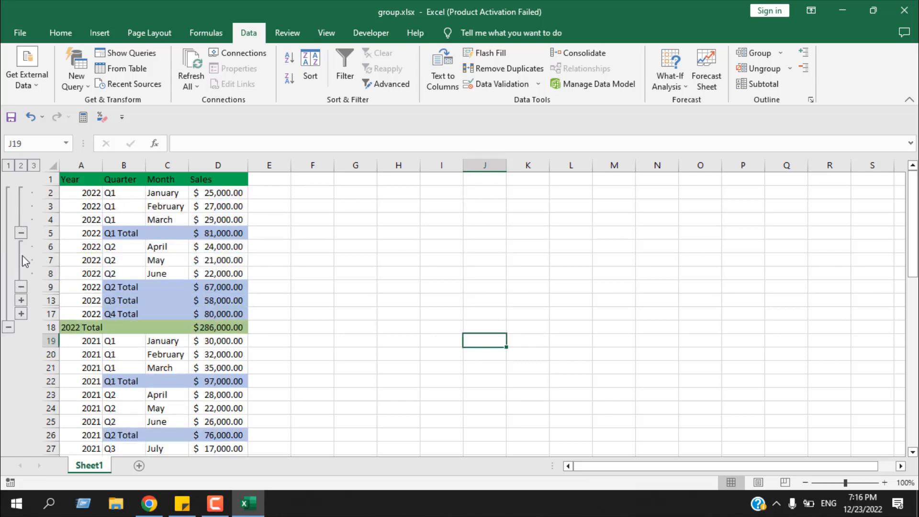
{"action": "left_click", "coordinate": [21, 300]}
{"action": "left_click", "coordinate": [23, 355]}
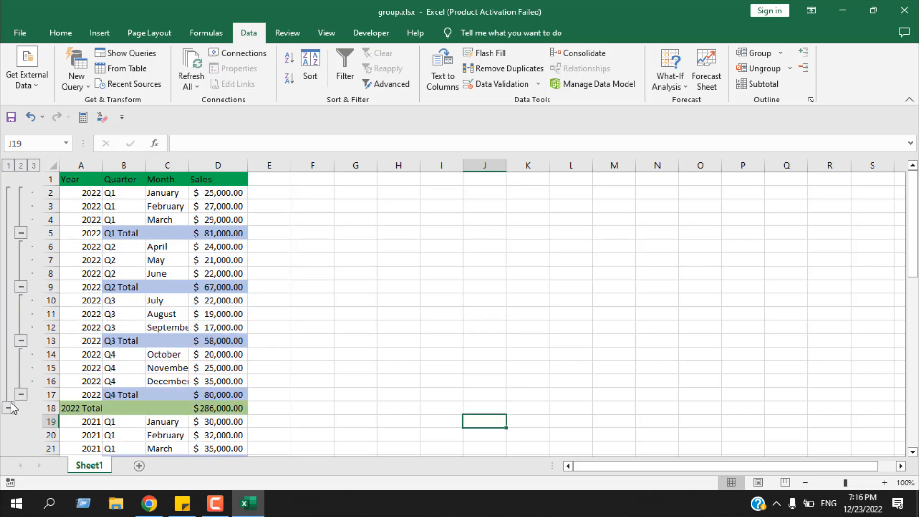
Collapse the 2022 year-level group and scroll through the remaining years' rows.
{"action": "left_click", "coordinate": [8, 407]}
{"action": "scroll", "coordinate": [119, 339], "scroll_direction": "down", "scroll_amount": 4}
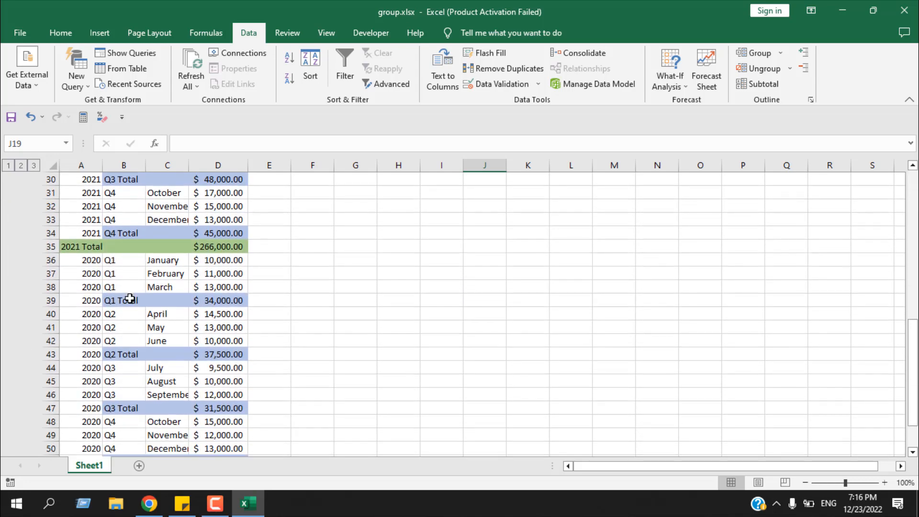
{"action": "scroll", "coordinate": [129, 299], "scroll_direction": "down", "scroll_amount": 3}
{"action": "scroll", "coordinate": [131, 301], "scroll_direction": "up", "scroll_amount": 7}
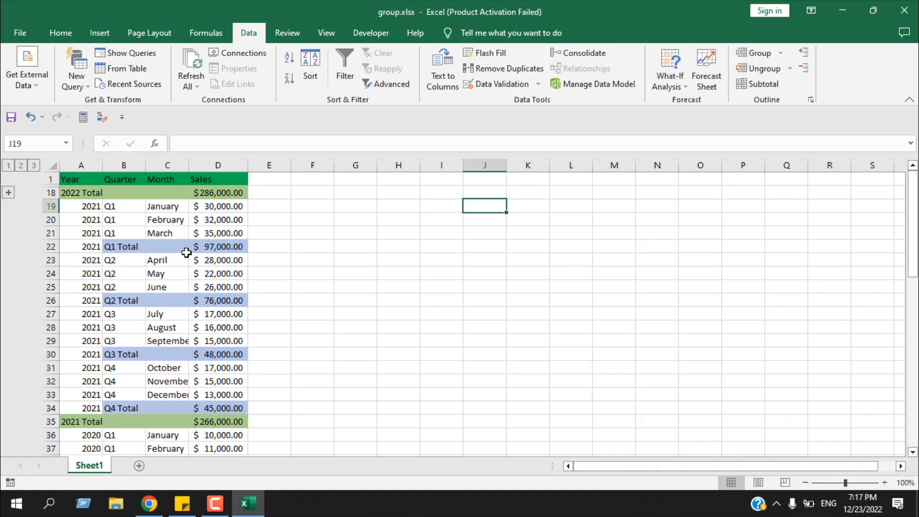
Select the whole sheet and ungroup its rows twice to remove both outline levels.
{"action": "key", "text": "ctrl+a"}
{"action": "key", "text": "alt+shift+Left"}
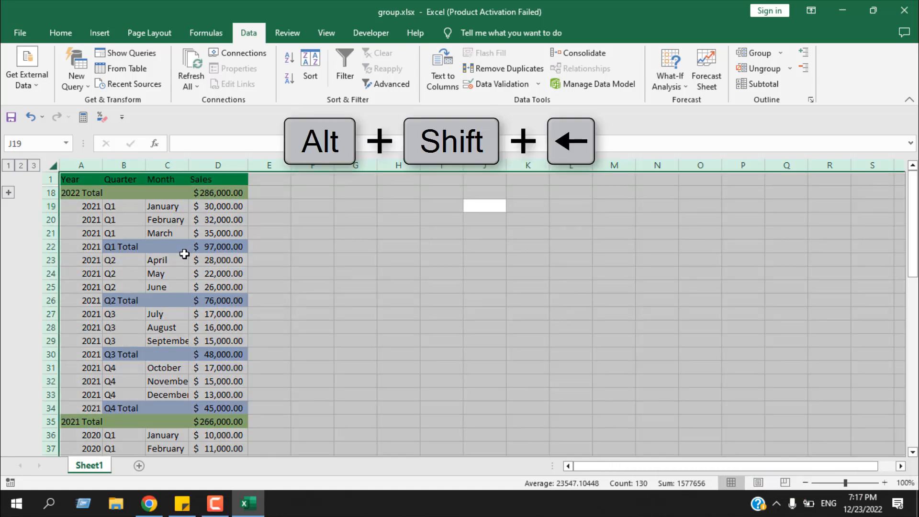
{"action": "key", "text": "Return"}
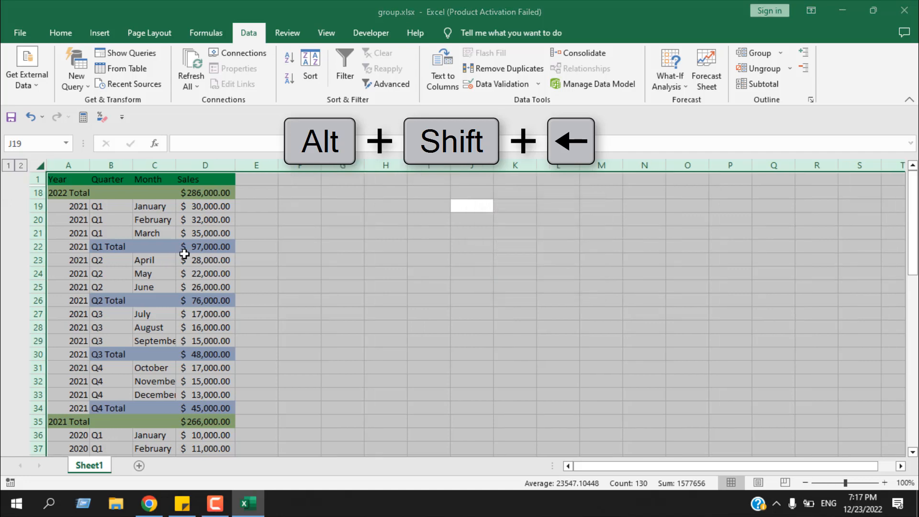
{"action": "key", "text": "alt+shift+Left"}
{"action": "key", "text": "Return"}
Select rows 1 to 18 and unhide the hidden 2022 monthly rows.
{"action": "left_click", "coordinate": [184, 256]}
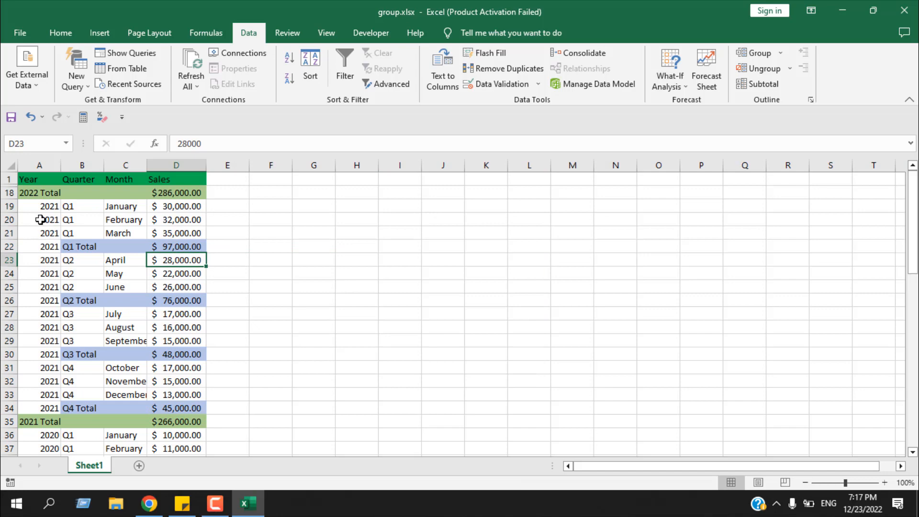
{"action": "left_click_drag", "start_coordinate": [4, 192], "coordinate": [4, 180]}
{"action": "right_click", "coordinate": [25, 182]}
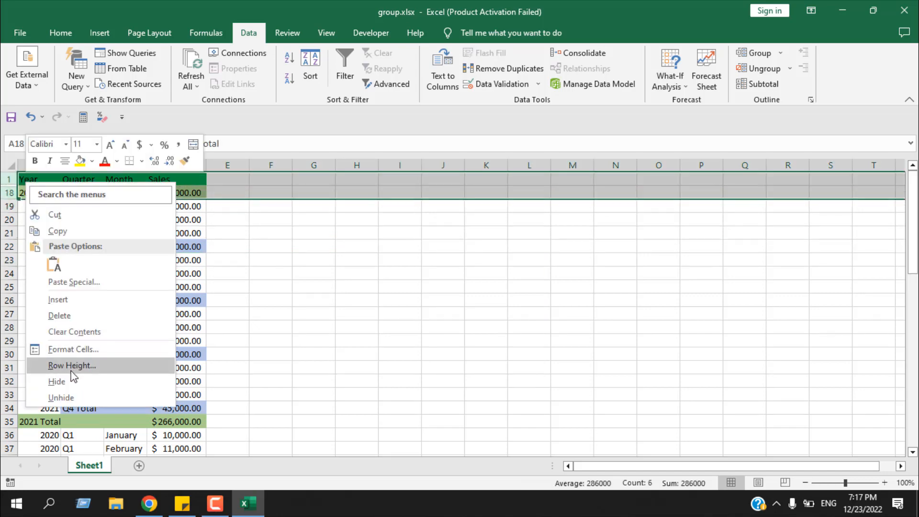
{"action": "left_click", "coordinate": [68, 395]}
Select the whole table A1:D52 and apply Auto Outline to create the row groups automatically.
{"action": "scroll", "coordinate": [136, 207], "scroll_direction": "down", "scroll_amount": 10}
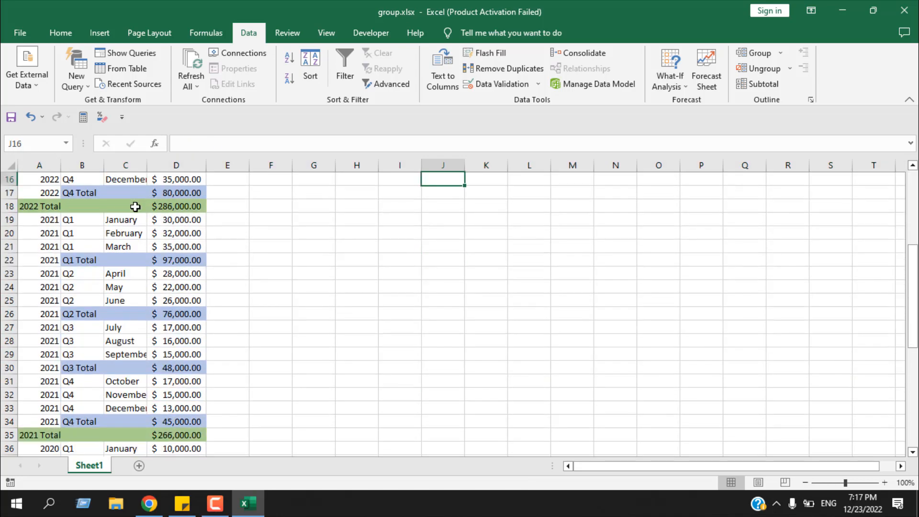
{"action": "scroll", "coordinate": [136, 220], "scroll_direction": "up", "scroll_amount": 10}
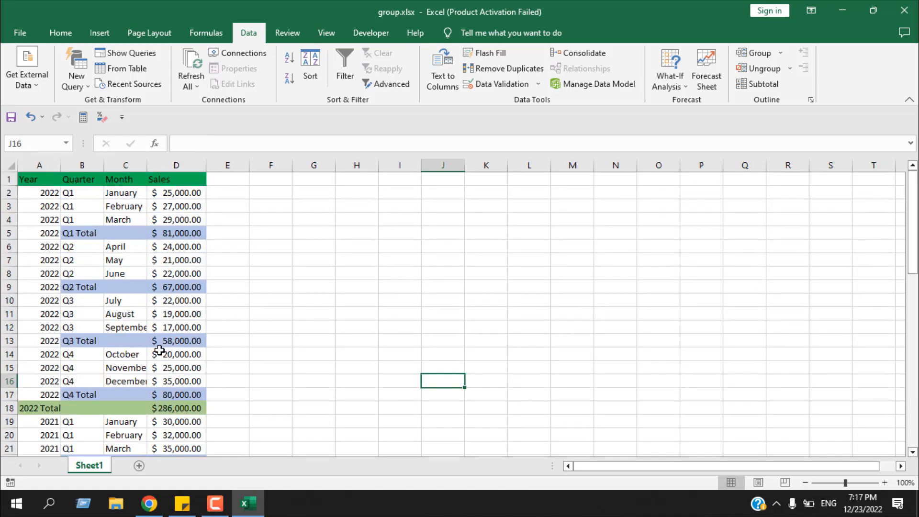
{"action": "scroll", "coordinate": [159, 349], "scroll_direction": "down", "scroll_amount": 8}
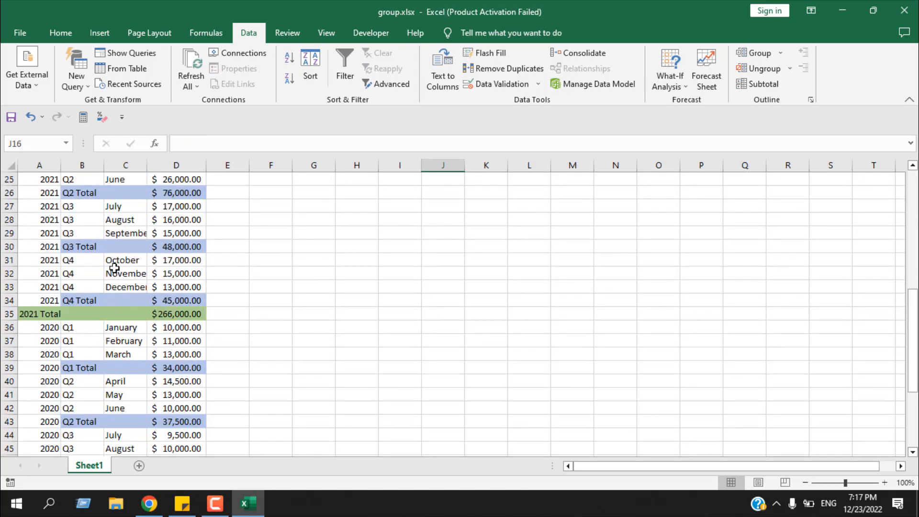
{"action": "scroll", "coordinate": [113, 268], "scroll_direction": "down", "scroll_amount": 2}
{"action": "scroll", "coordinate": [114, 268], "scroll_direction": "down", "scroll_amount": 4}
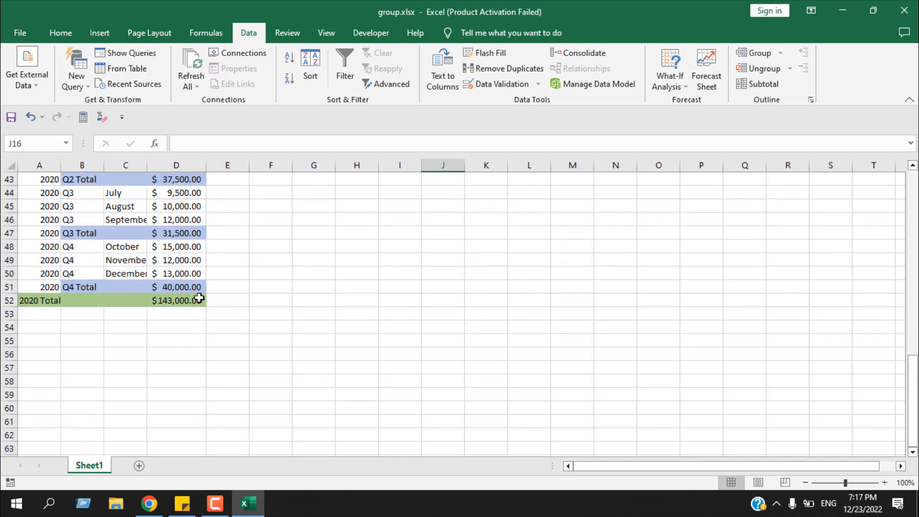
{"action": "left_click_drag", "start_coordinate": [198, 299], "coordinate": [21, 82]}
{"action": "left_click", "coordinate": [782, 54]}
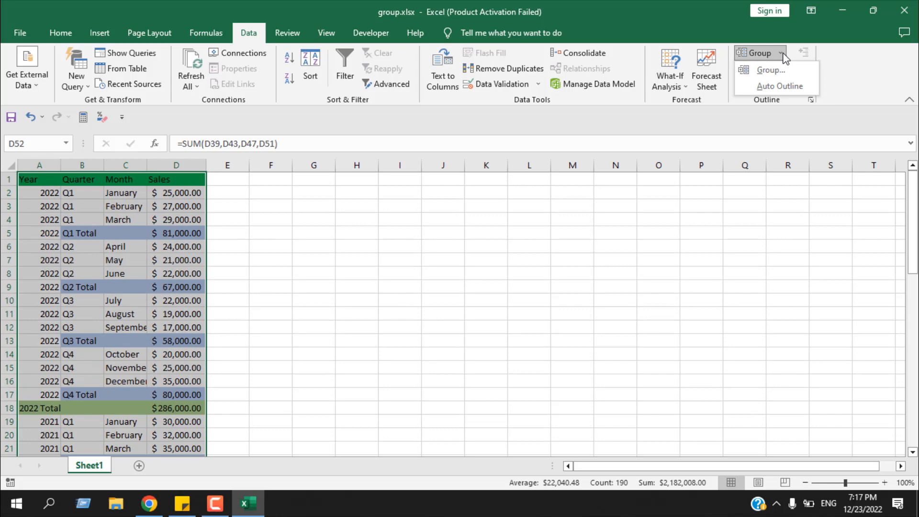
{"action": "left_click", "coordinate": [776, 87]}
Collapse the four 2022 quarterly groups, then collapse the 2022 year group.
{"action": "scroll", "coordinate": [328, 312], "scroll_direction": "up", "scroll_amount": 10}
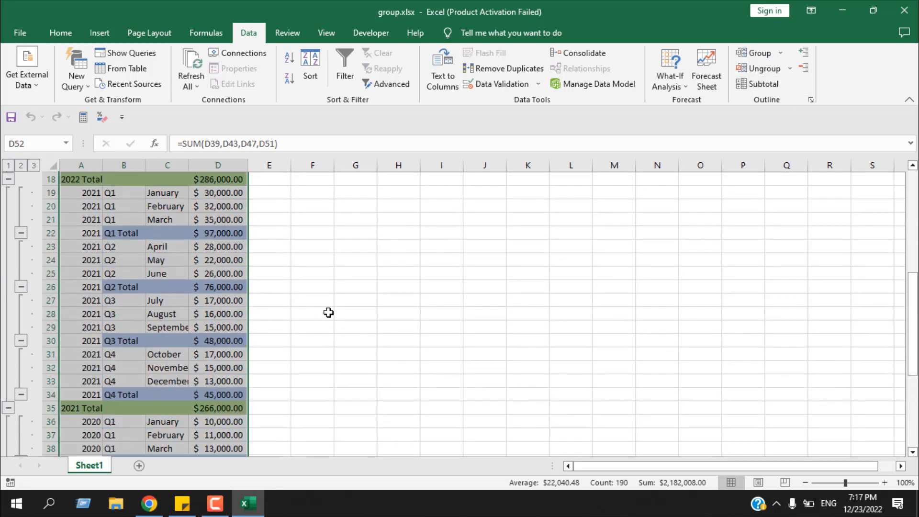
{"action": "scroll", "coordinate": [328, 312], "scroll_direction": "up", "scroll_amount": 6}
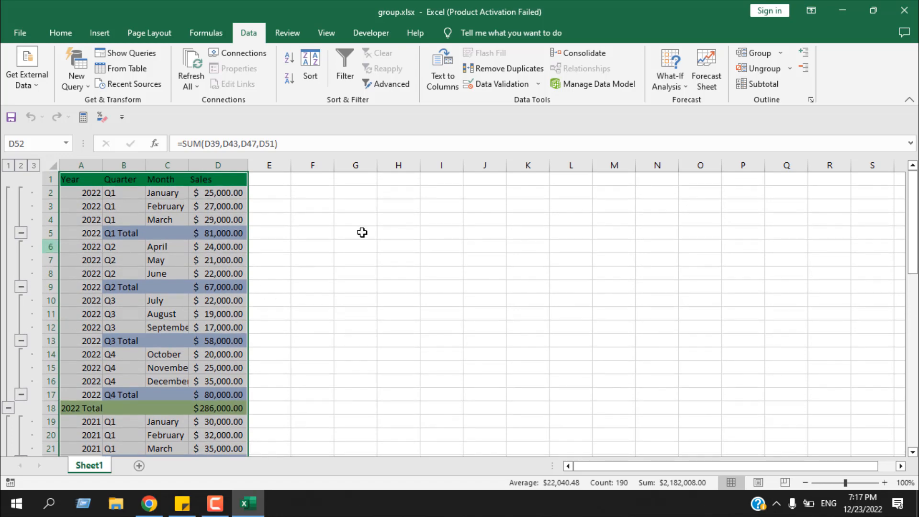
{"action": "left_click", "coordinate": [23, 232]}
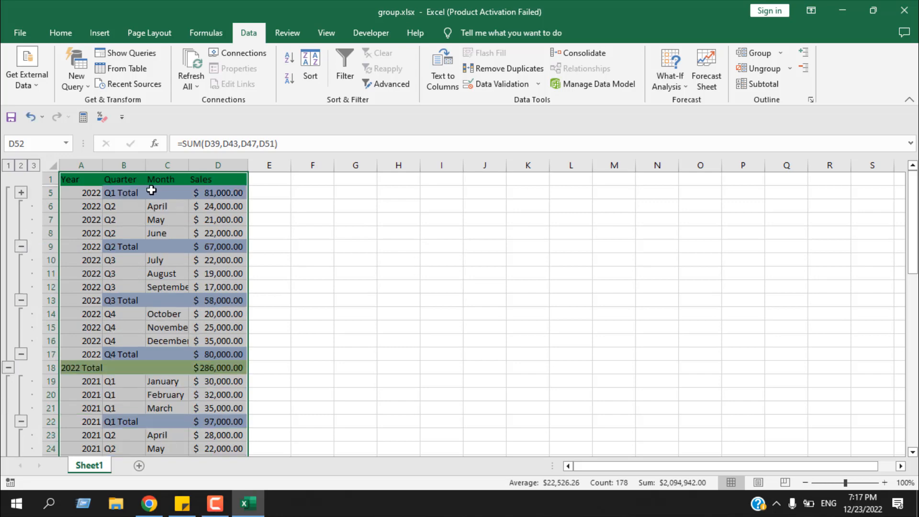
{"action": "left_click", "coordinate": [22, 247]}
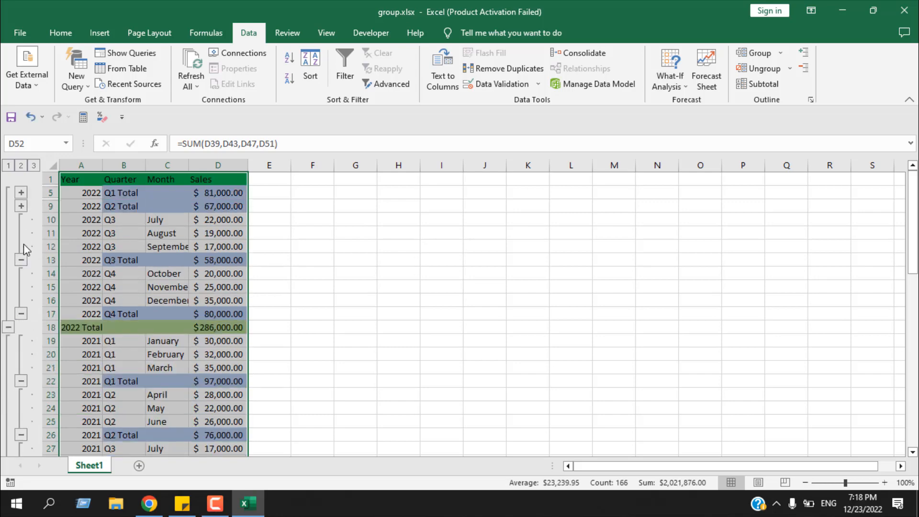
{"action": "left_click", "coordinate": [21, 260]}
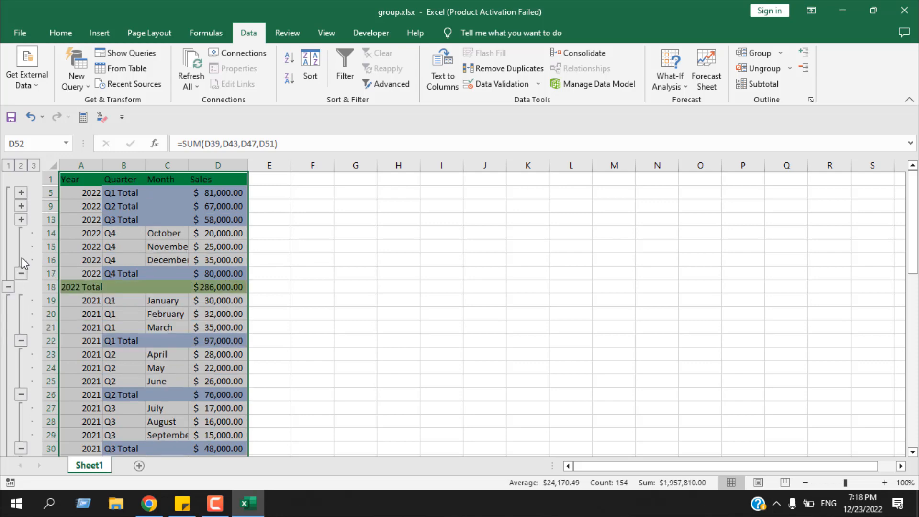
{"action": "left_click", "coordinate": [21, 274]}
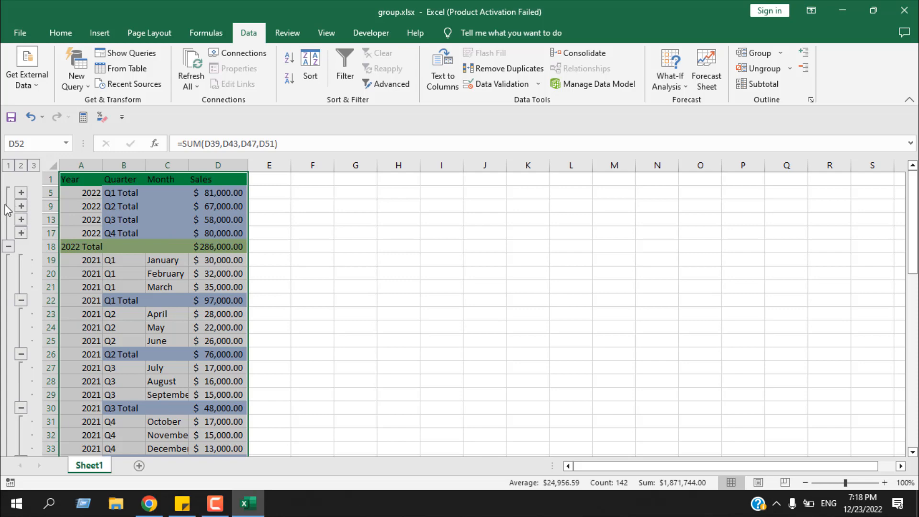
{"action": "left_click", "coordinate": [8, 246]}
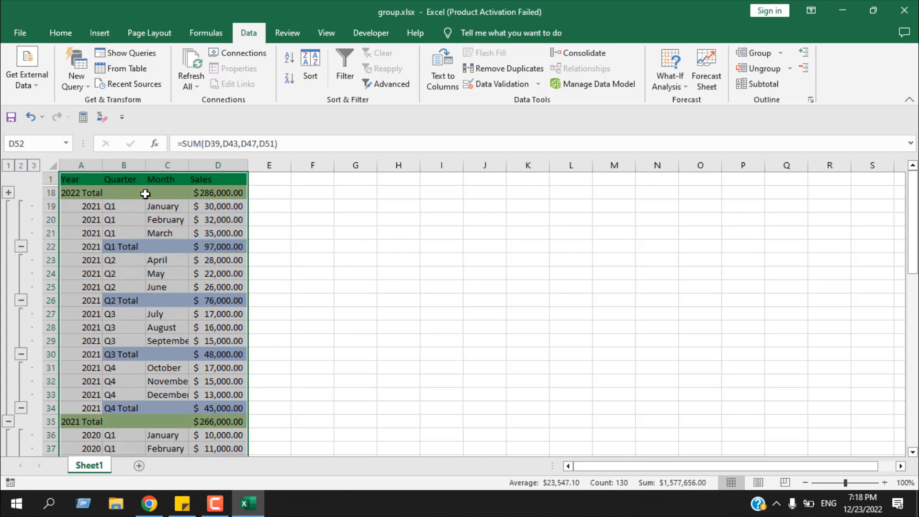
Collapse all quarterly groups of 2021 and 2020, then collapse both year groups.
{"action": "left_click", "coordinate": [22, 246]}
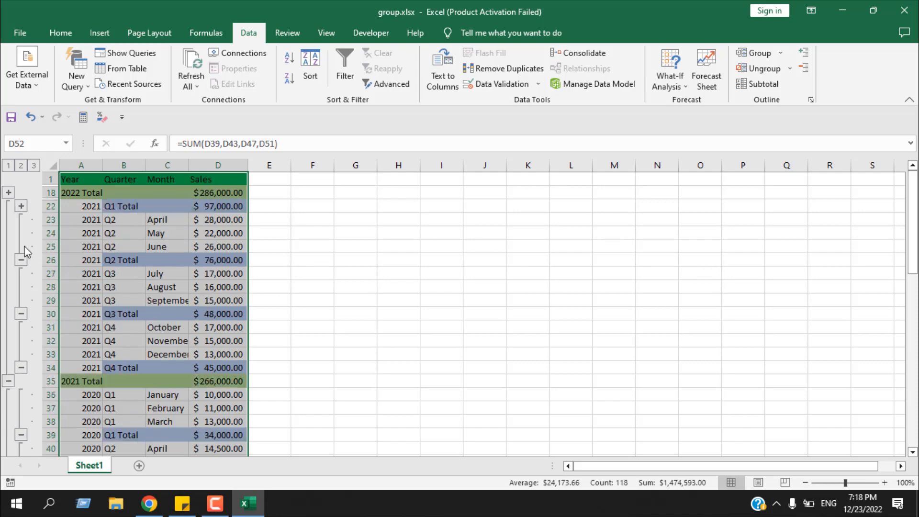
{"action": "left_click", "coordinate": [20, 260]}
{"action": "left_click", "coordinate": [20, 273]}
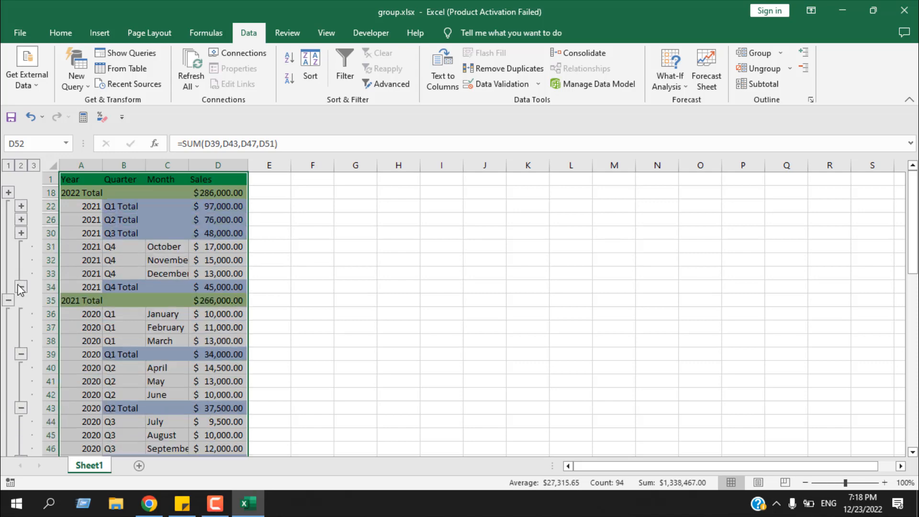
{"action": "left_click", "coordinate": [20, 287]}
{"action": "left_click", "coordinate": [21, 314]}
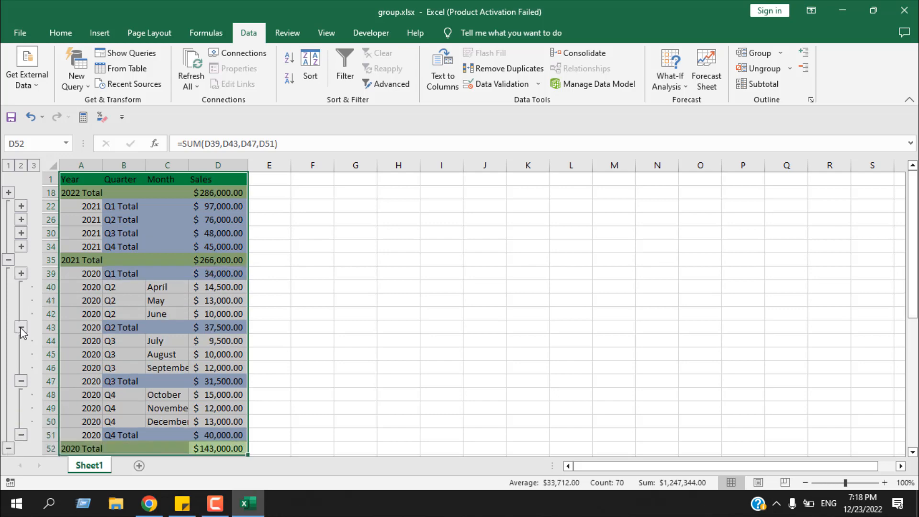
{"action": "left_click", "coordinate": [21, 327]}
{"action": "left_click", "coordinate": [21, 340]}
{"action": "left_click", "coordinate": [21, 354]}
{"action": "left_click", "coordinate": [8, 259]}
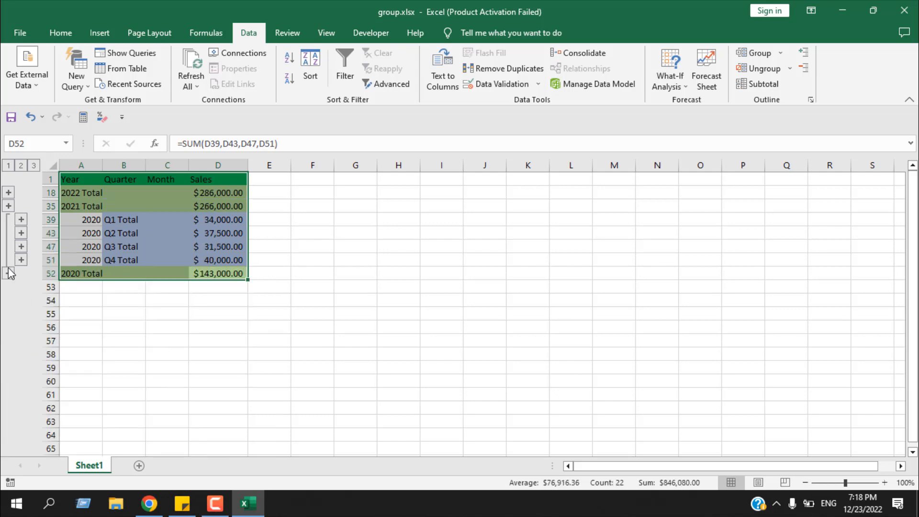
{"action": "left_click", "coordinate": [8, 273]}
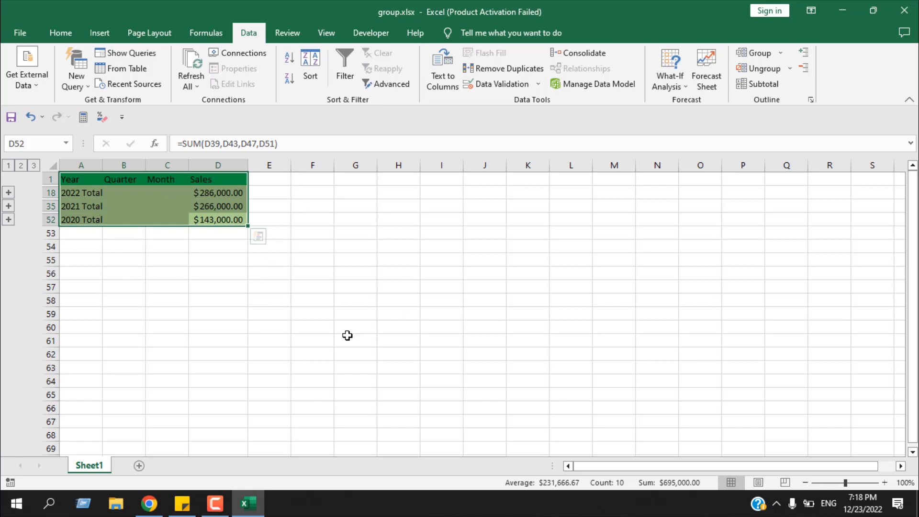
Expand the 2021 year group and its Q3 group, then collapse both again.
{"action": "left_click", "coordinate": [327, 315]}
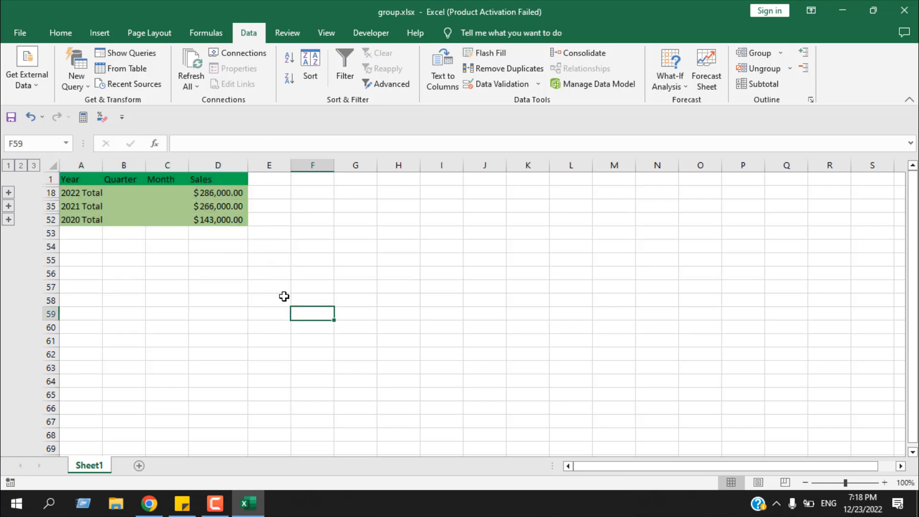
{"action": "left_click", "coordinate": [92, 195]}
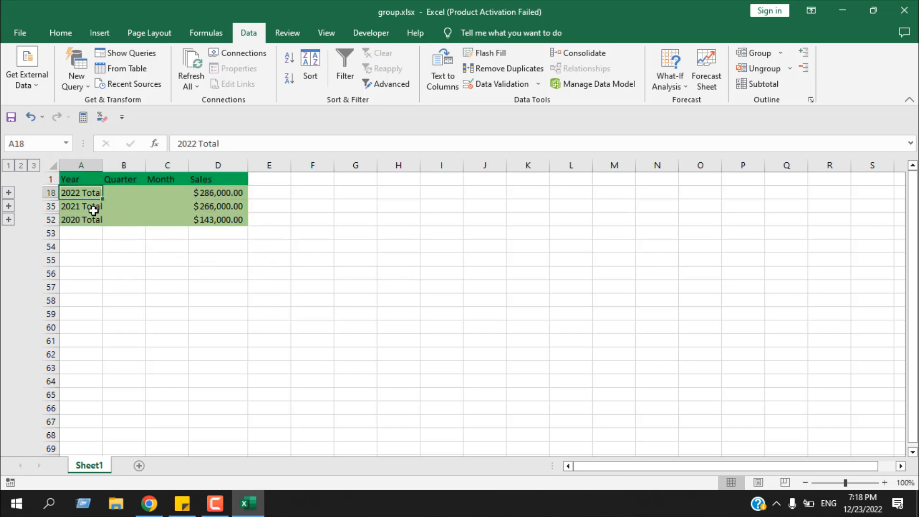
{"action": "left_click", "coordinate": [91, 218]}
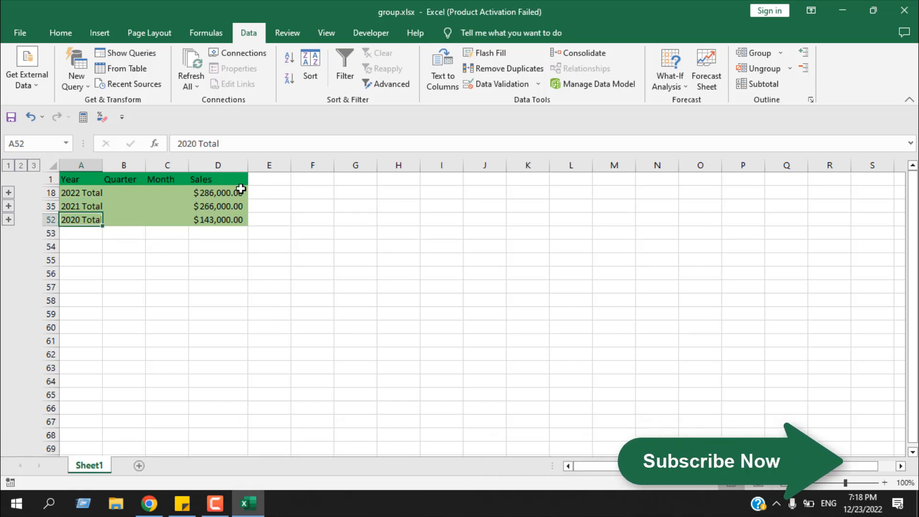
{"action": "left_click", "coordinate": [8, 207]}
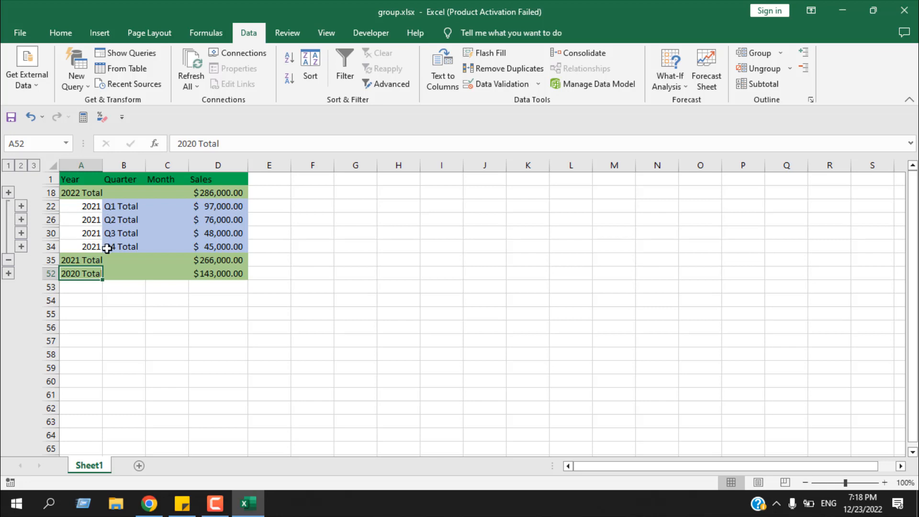
{"action": "left_click", "coordinate": [21, 233]}
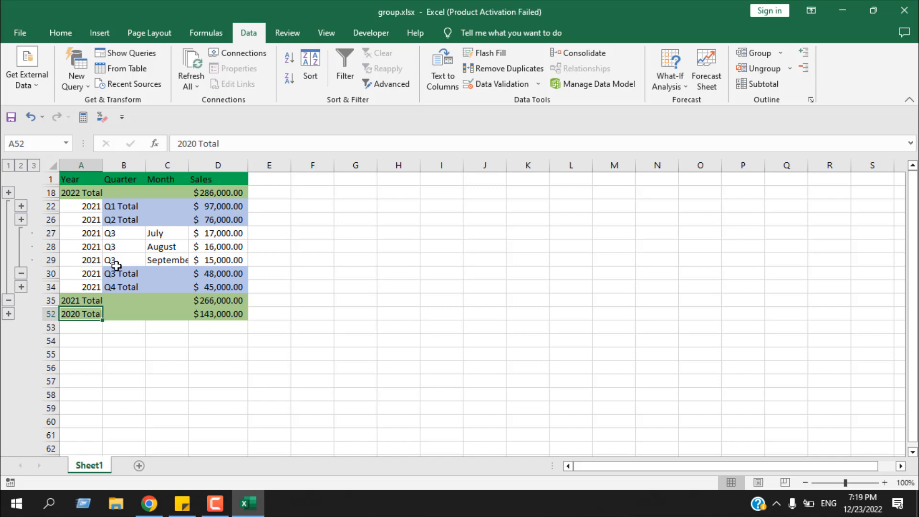
{"action": "left_click", "coordinate": [19, 273]}
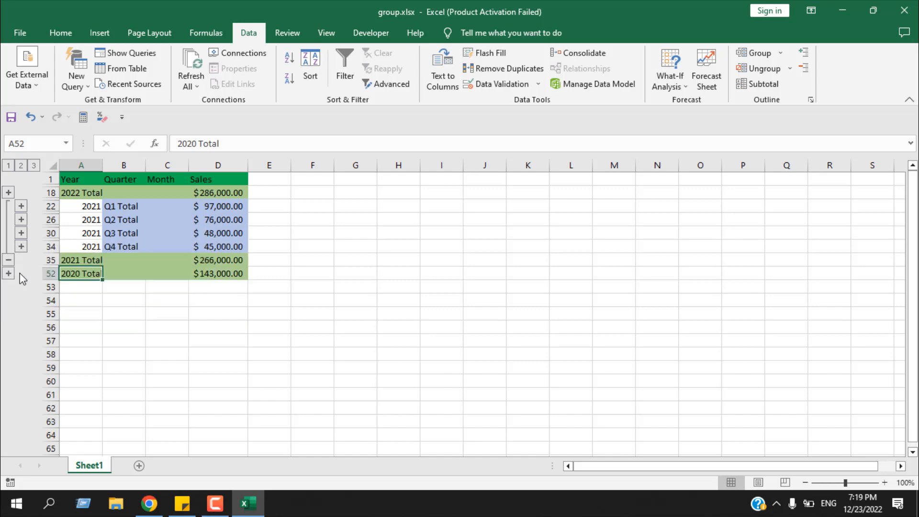
{"action": "left_click", "coordinate": [9, 260]}
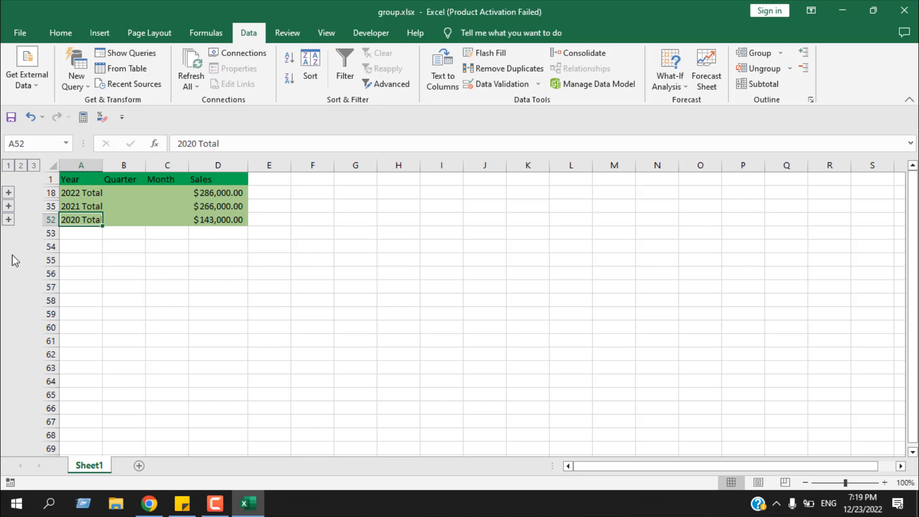
{"action": "key", "text": "alt+shift+Right"}
{"action": "key", "text": "alt+shift+Left"}
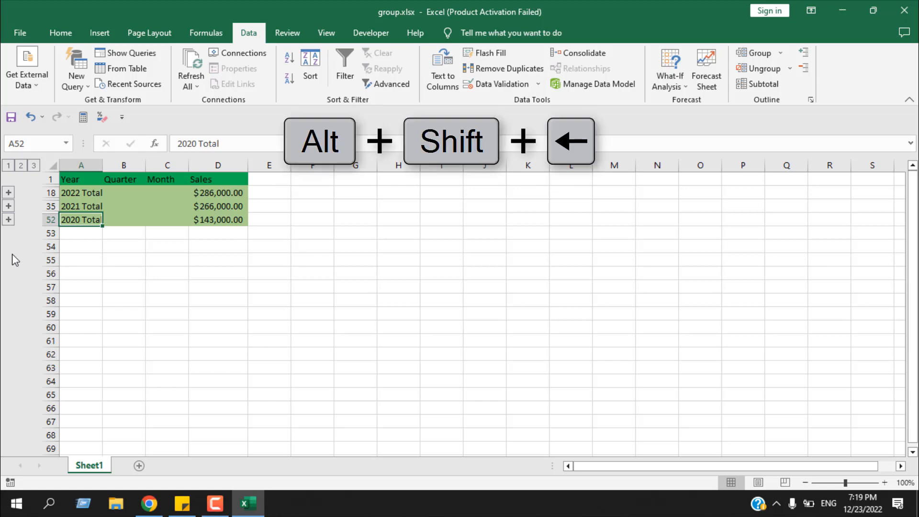
{"action": "left_click", "coordinate": [268, 298]}
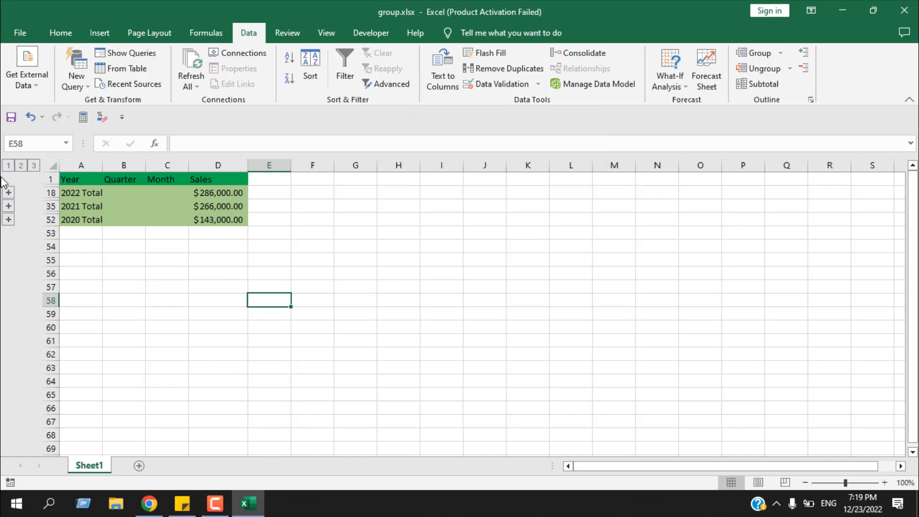
Expand the outline to level 3 and scroll through the detail rows.
{"action": "left_click", "coordinate": [34, 166]}
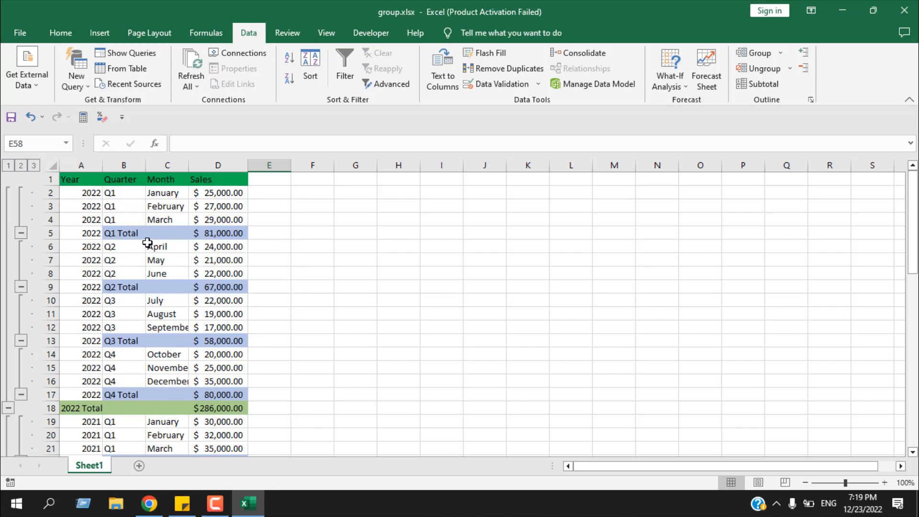
{"action": "scroll", "coordinate": [147, 243], "scroll_direction": "down", "scroll_amount": 3}
{"action": "scroll", "coordinate": [144, 240], "scroll_direction": "down", "scroll_amount": 8}
{"action": "scroll", "coordinate": [139, 240], "scroll_direction": "up", "scroll_amount": 11}
Switch the outline to level 2, then level 1, then back to level 3.
{"action": "left_click", "coordinate": [21, 166]}
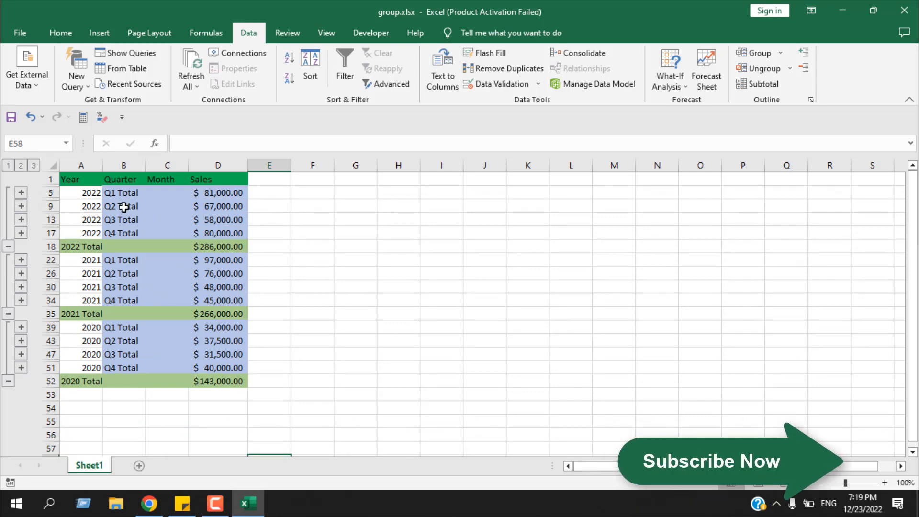
{"action": "left_click", "coordinate": [7, 166]}
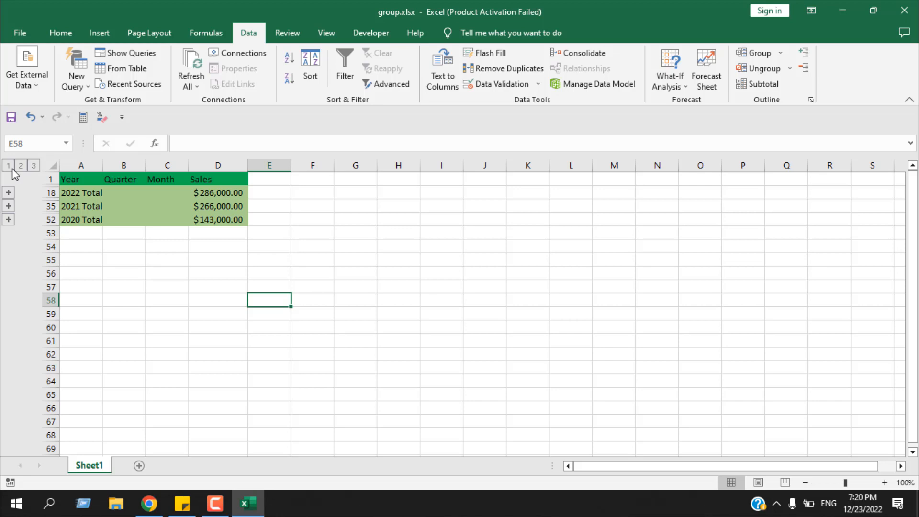
{"action": "left_click", "coordinate": [34, 166]}
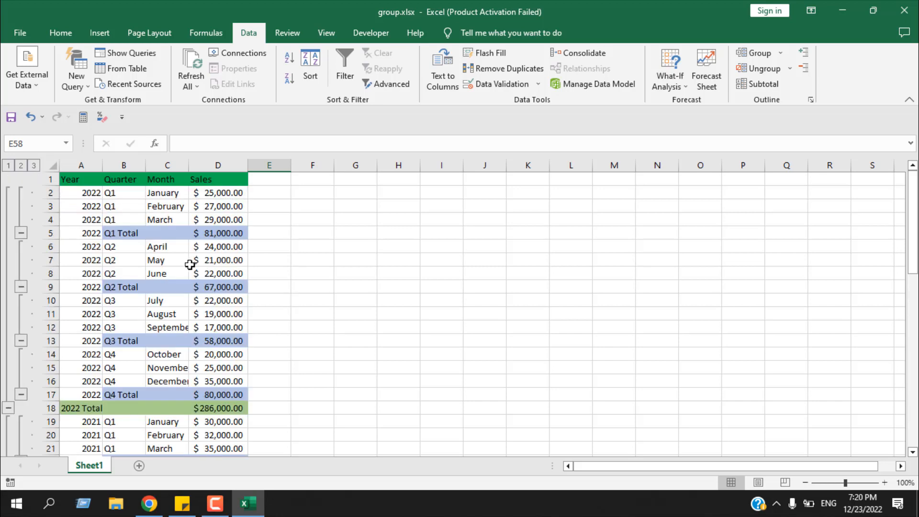
{"action": "left_click", "coordinate": [781, 54]}
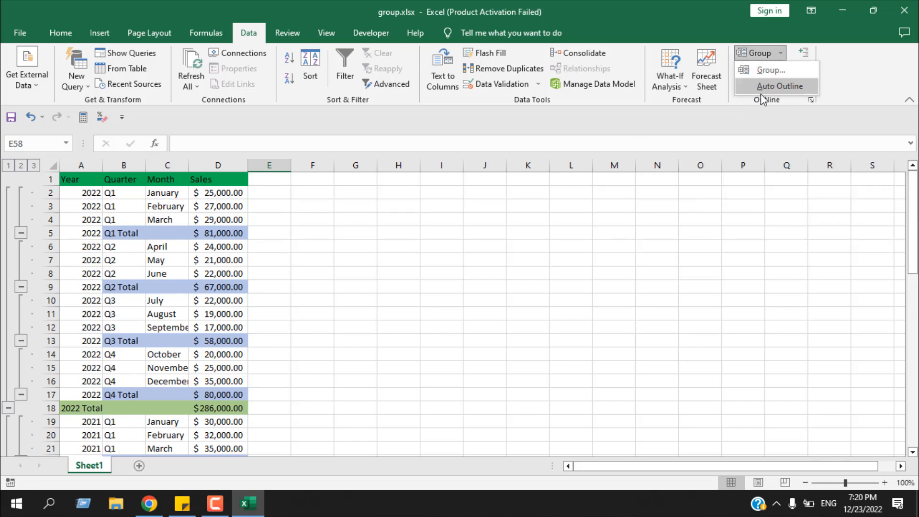
{"action": "left_click", "coordinate": [873, 86]}
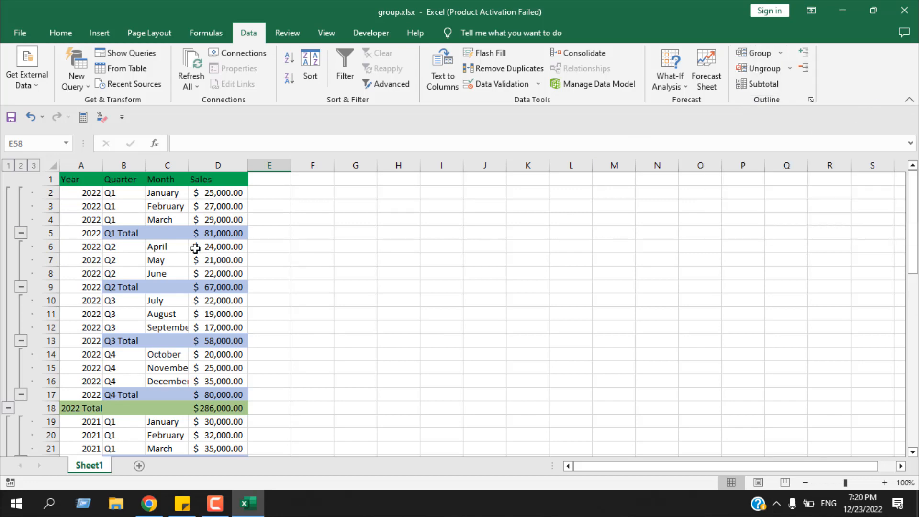
{"action": "left_click", "coordinate": [99, 206]}
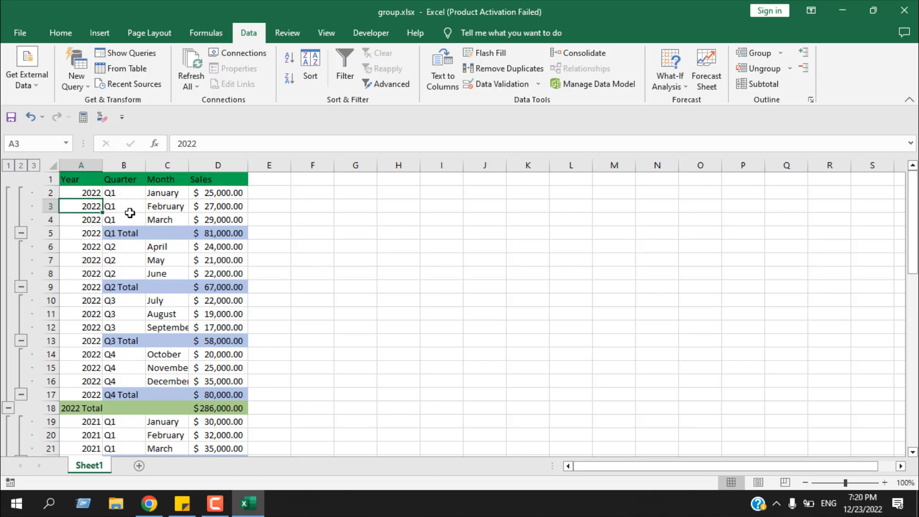
{"action": "scroll", "coordinate": [130, 213], "scroll_direction": "down", "scroll_amount": 1}
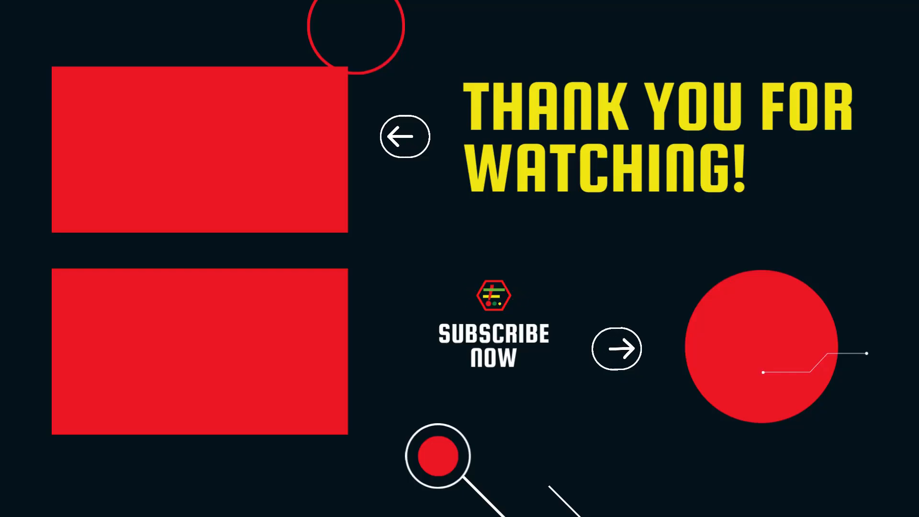